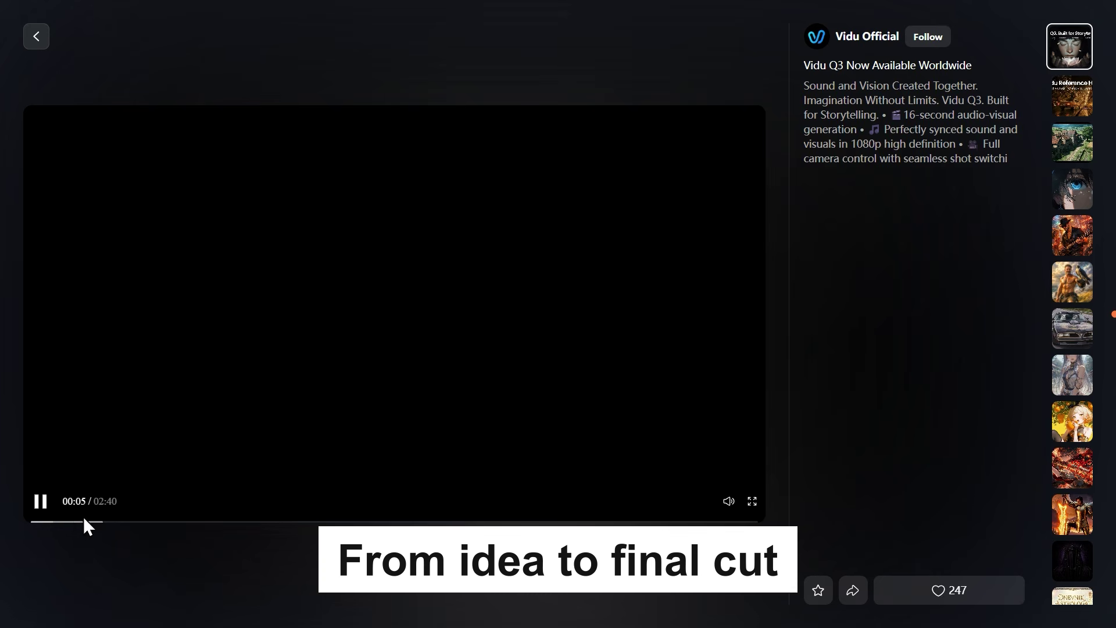
{"action": "left_click", "coordinate": [165, 546]}
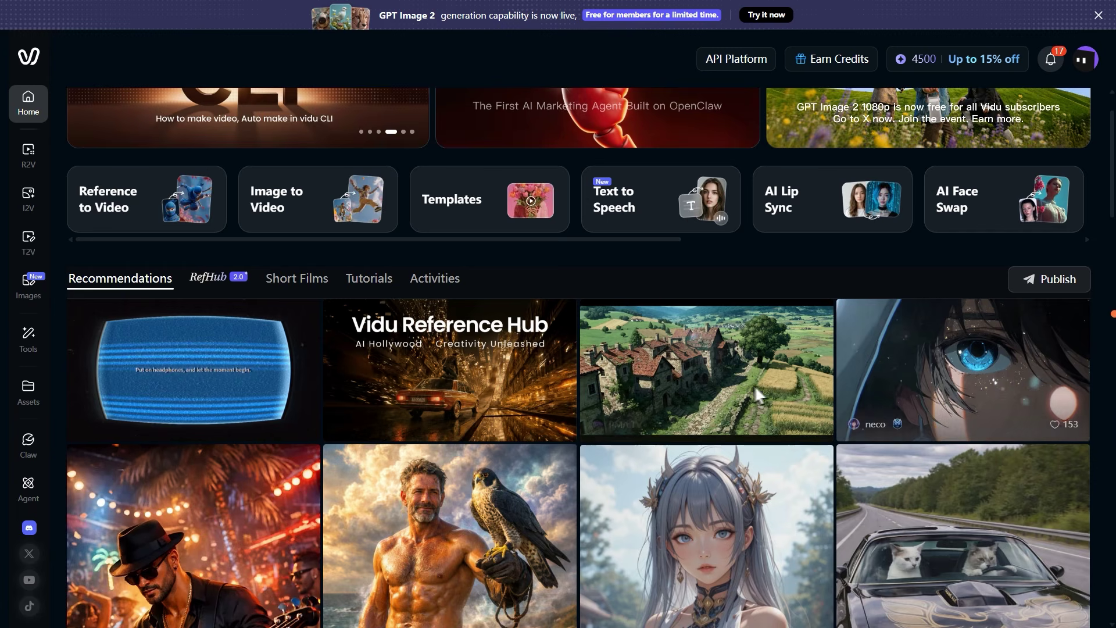
{"action": "scroll", "coordinate": [714, 403], "scroll_direction": "down", "scroll_amount": 3}
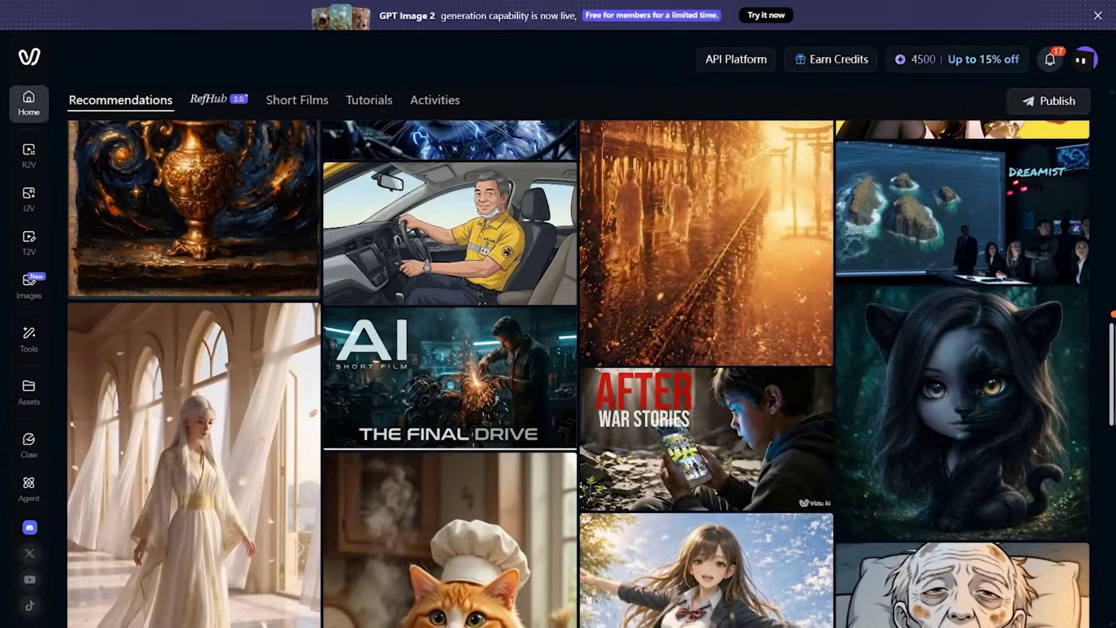
{"action": "scroll", "coordinate": [579, 356], "scroll_direction": "up", "scroll_amount": 10}
{"action": "scroll", "coordinate": [1105, 397], "scroll_direction": "up", "scroll_amount": 2}
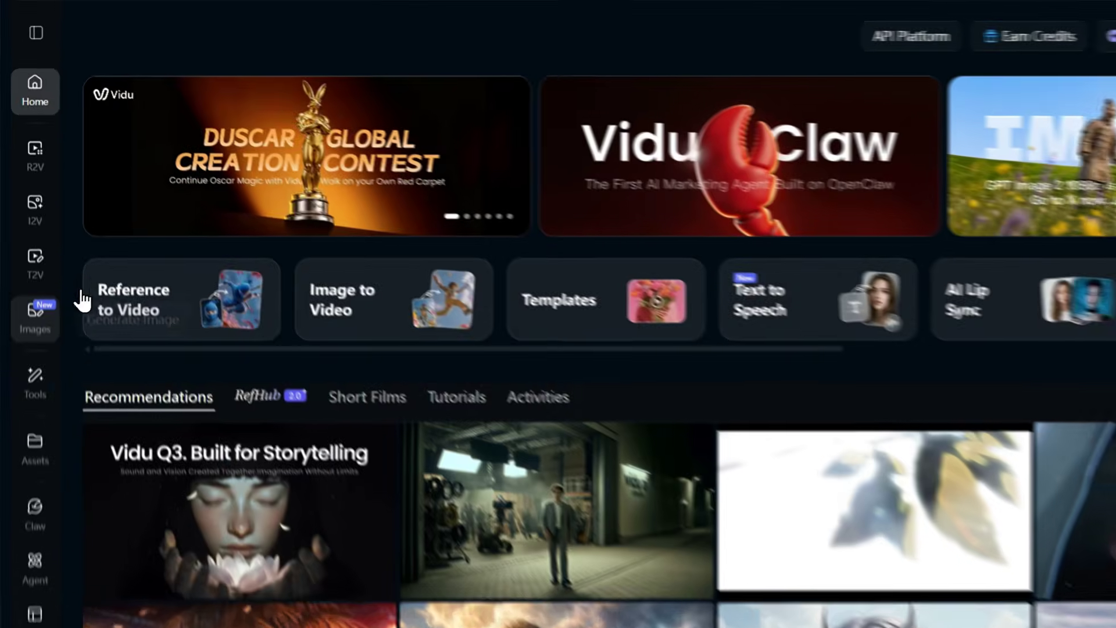
Step: Generate text-to-image pictures of "futuristic female protagonist, short silver hair, glowing blue eyes, sleek sci-fi suit, cinematic lighting, ultra realistic, strong facial identity, highly detailed, sci-fi atmosphere"
{"action": "left_click", "coordinate": [28, 254]}
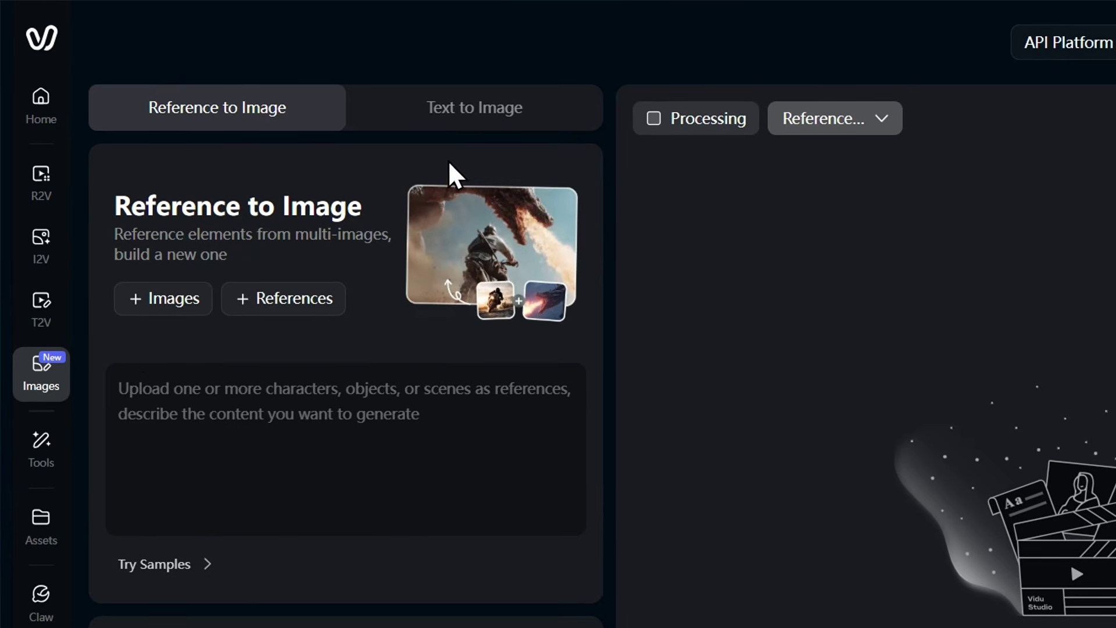
{"action": "left_click", "coordinate": [464, 111]}
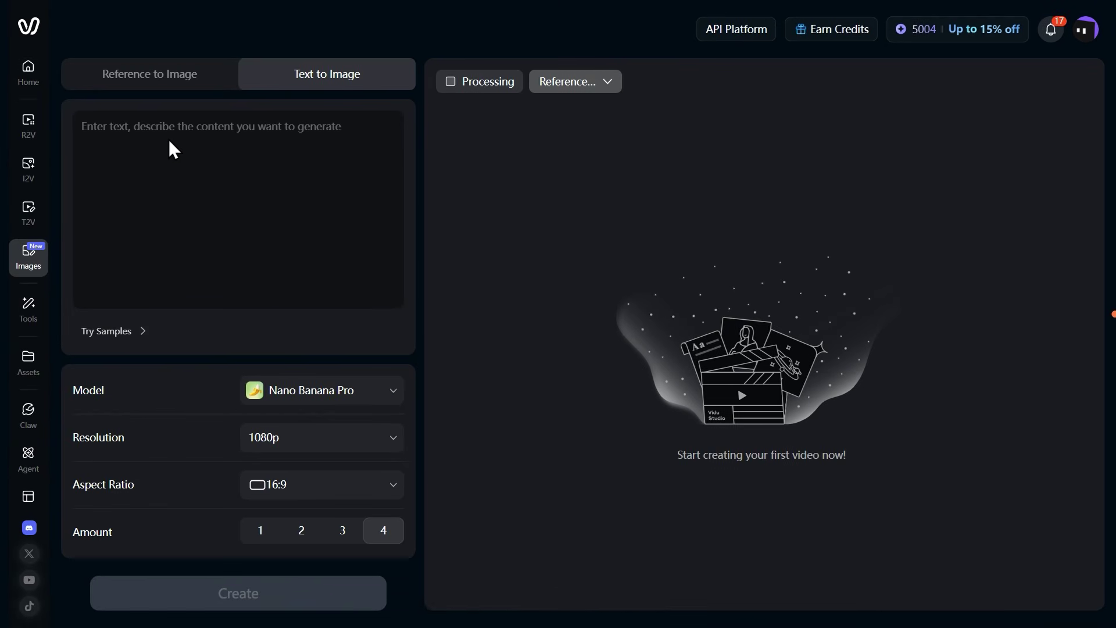
{"action": "left_click", "coordinate": [292, 147]}
{"action": "type", "text": "futuristic female protagonist, short silver hair, glowing blue eyes, sleek sci-fi suit, cinematic lighting, ultra realistic, strong facial identity, highly detailed, sci-fi atmosphere"}
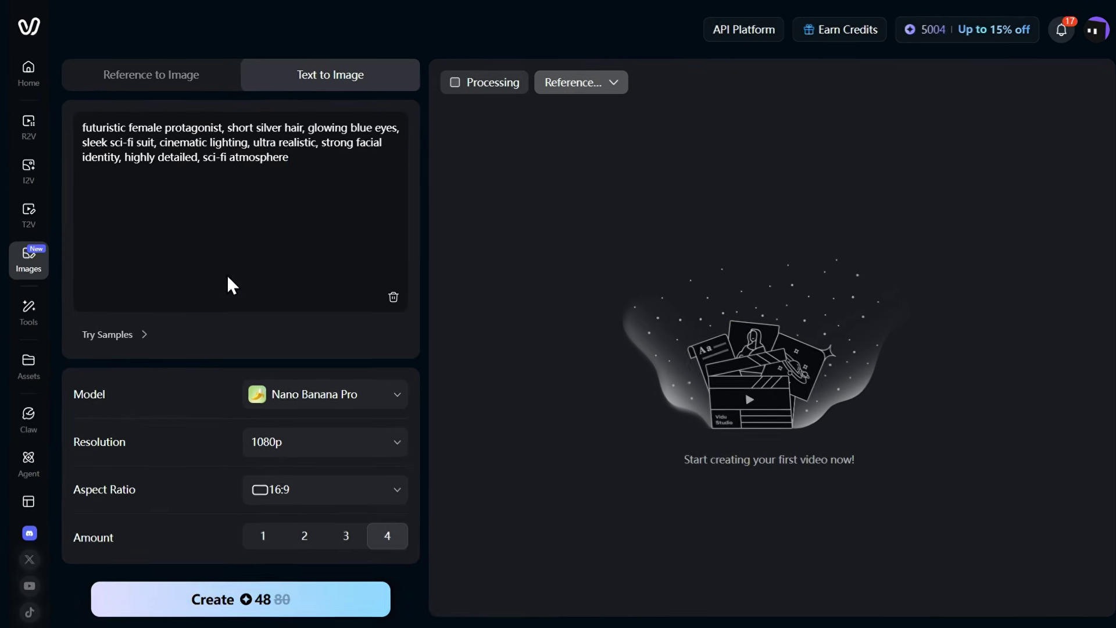
{"action": "left_click", "coordinate": [245, 588]}
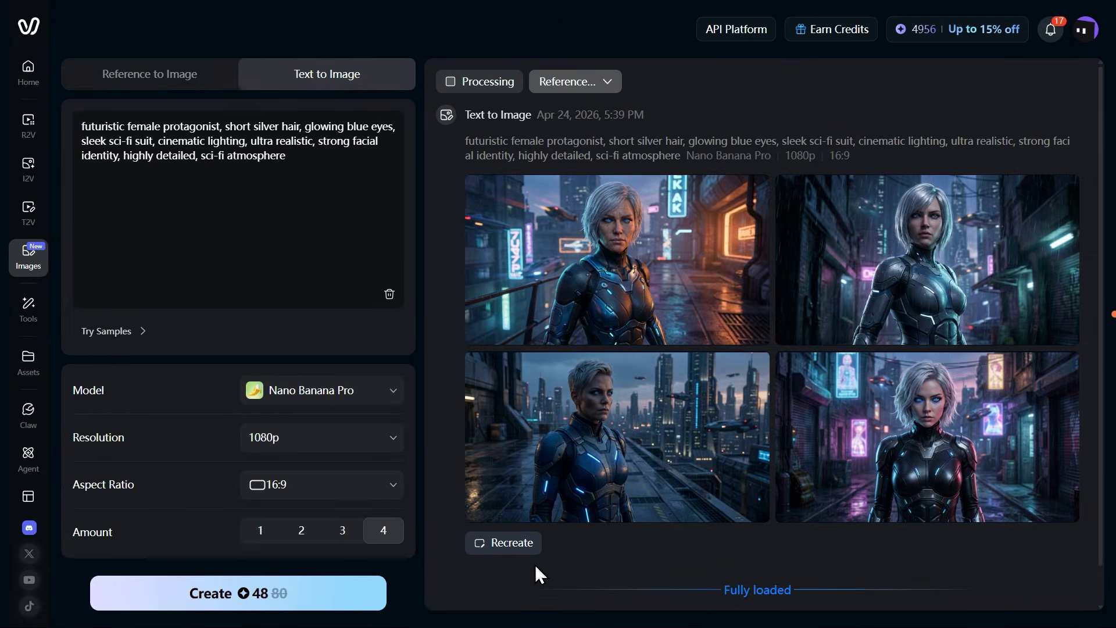
Step: Look through the generated protagonist images enlarged and generate another batch of four with the same prompt
{"action": "left_click", "coordinate": [643, 252]}
{"action": "key", "text": "Right"}
{"action": "key", "text": "Right"}
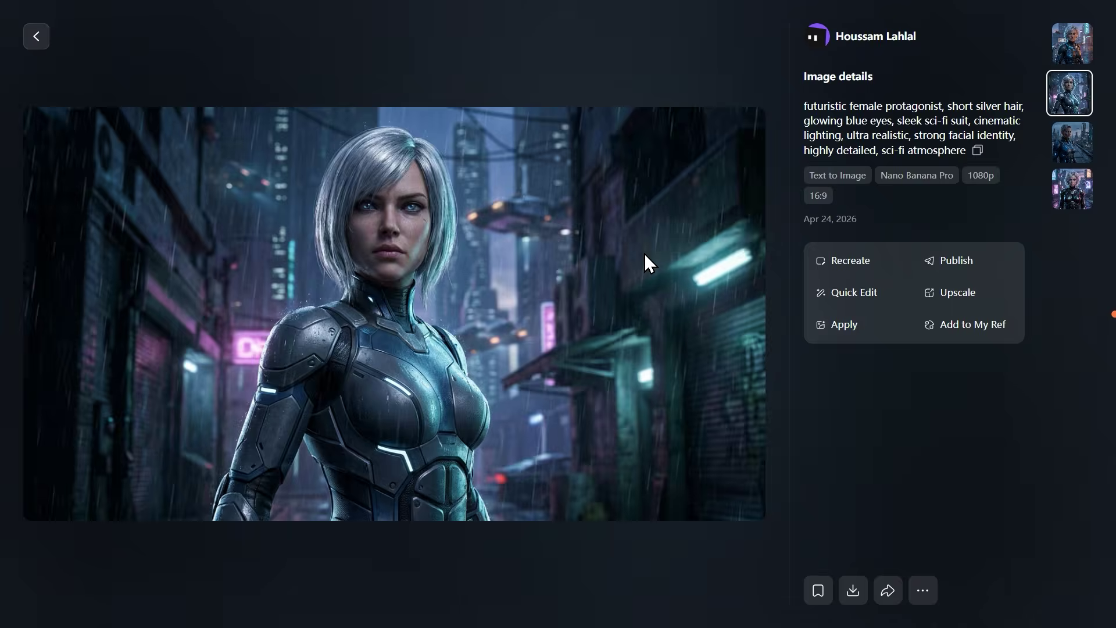
{"action": "key", "text": "Escape"}
{"action": "left_click", "coordinate": [238, 593]}
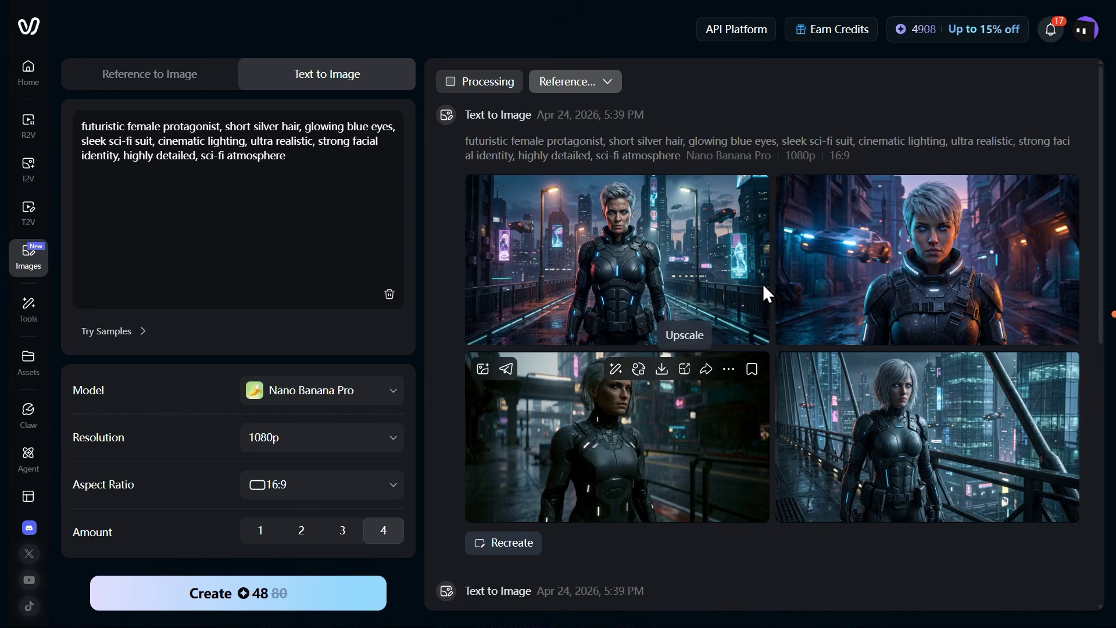
Step: Compare both batches of generated images and inspect the one of the silver-haired woman on the bridge at full size
{"action": "scroll", "coordinate": [829, 375], "scroll_direction": "down", "scroll_amount": 7}
{"action": "scroll", "coordinate": [856, 333], "scroll_direction": "down", "scroll_amount": 8}
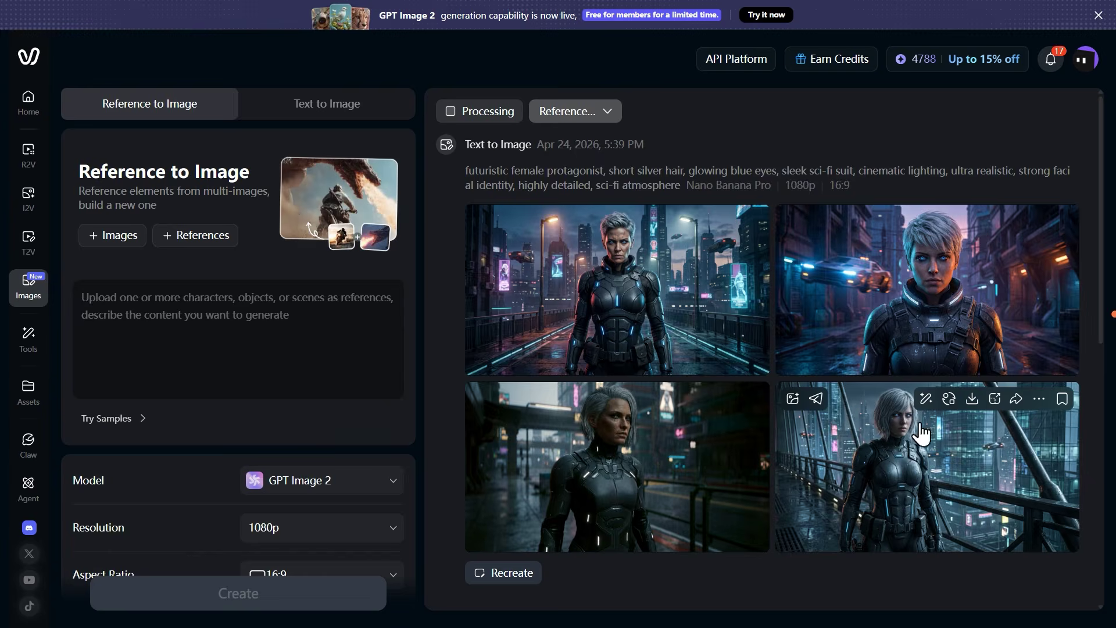
{"action": "left_click", "coordinate": [922, 434]}
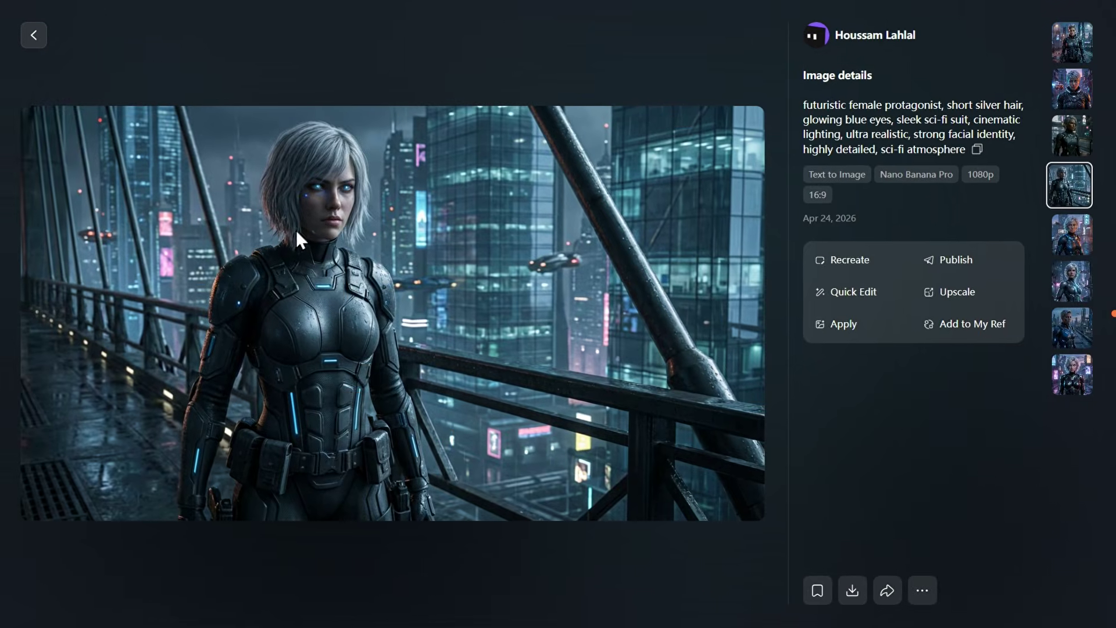
{"action": "key", "text": "Escape"}
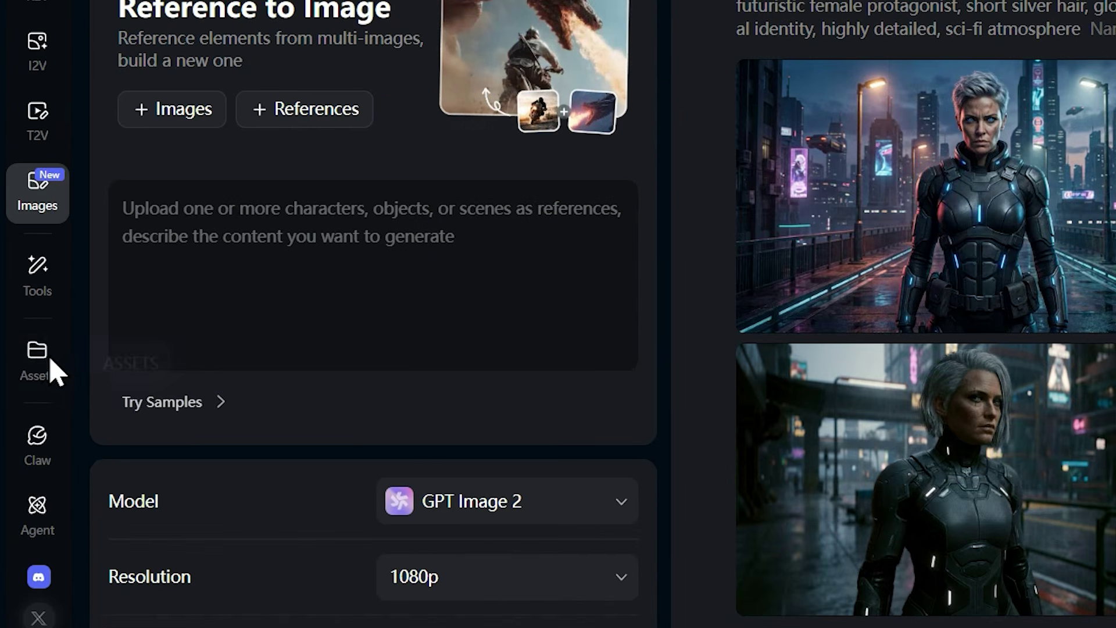
Step: Start a static reference in My References with the front-view character image as main reference and the back and side views as optional images
{"action": "left_click", "coordinate": [37, 351]}
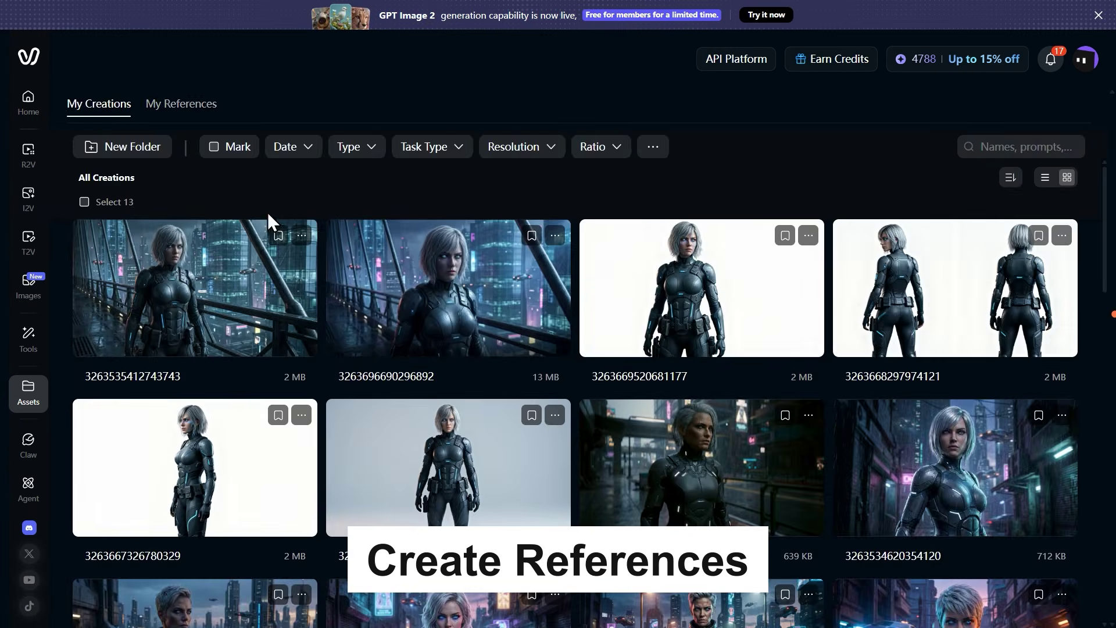
{"action": "left_click", "coordinate": [166, 108]}
{"action": "left_click", "coordinate": [239, 227]}
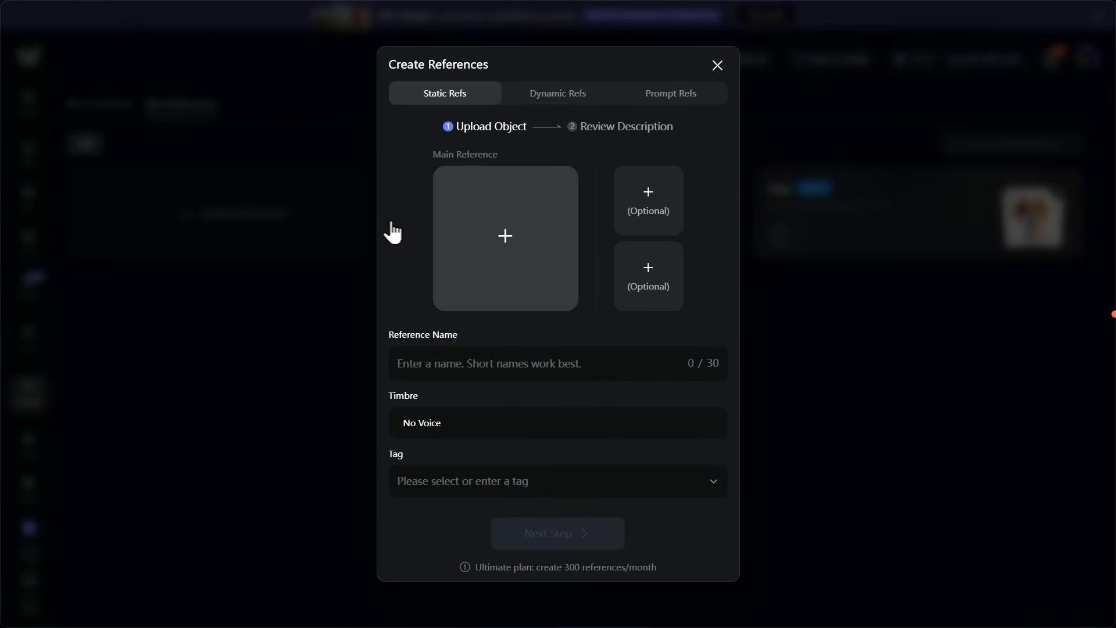
{"action": "left_click", "coordinate": [512, 228]}
{"action": "double_click", "coordinate": [501, 152]}
{"action": "left_click", "coordinate": [623, 199]}
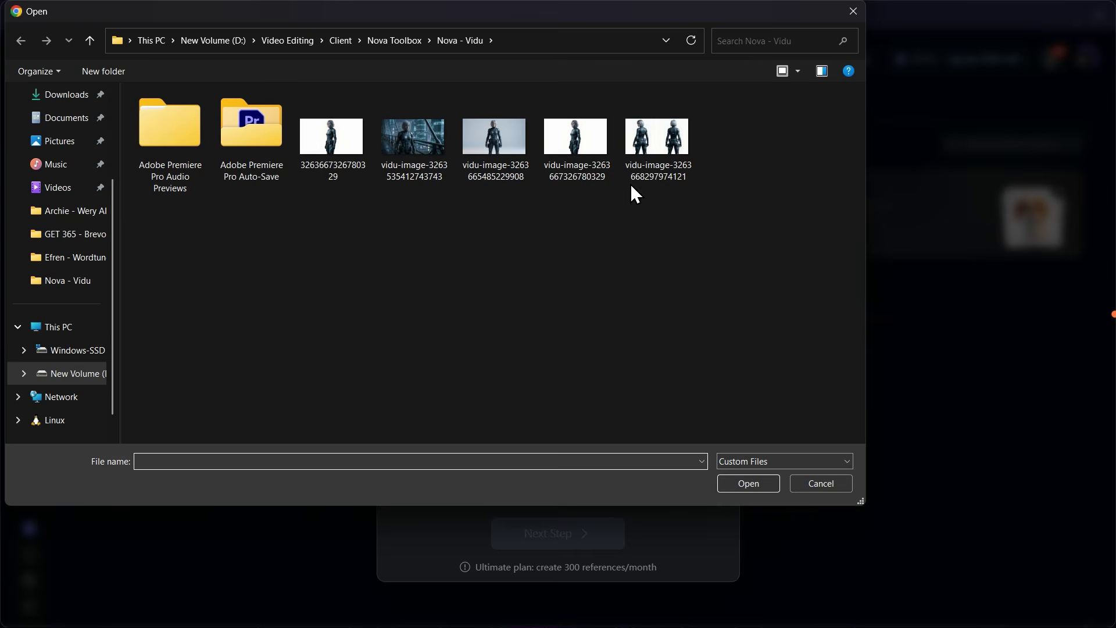
{"action": "double_click", "coordinate": [671, 154]}
{"action": "left_click", "coordinate": [655, 282]}
{"action": "double_click", "coordinate": [578, 152]}
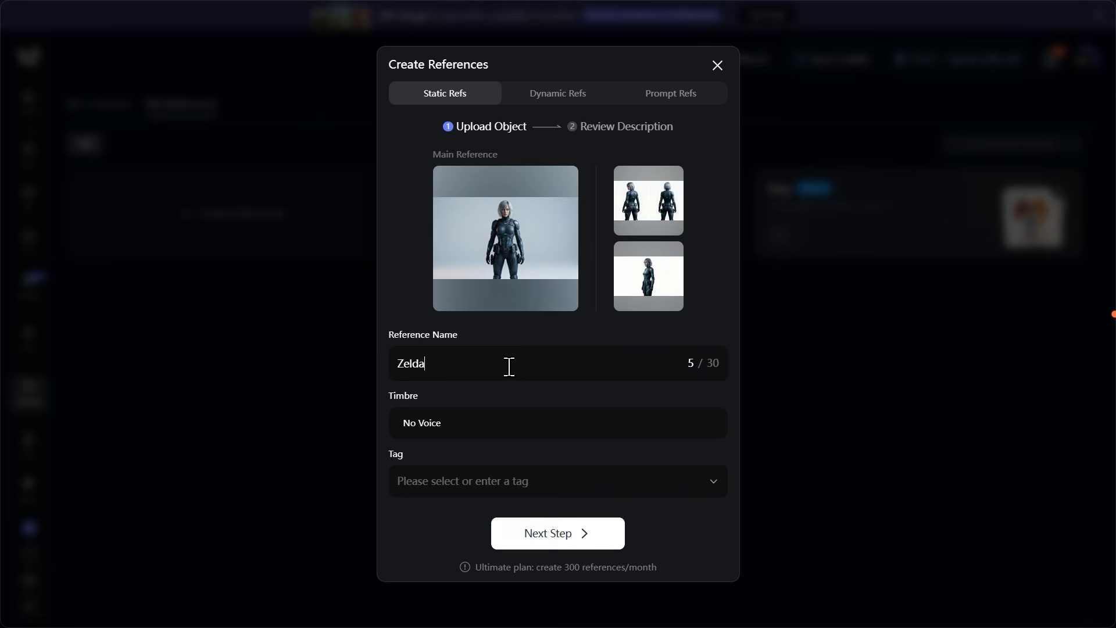
Step: Name the reference Zelda, look through the available timbres, use No Voice, and finish creating the reference
{"action": "left_click", "coordinate": [509, 423]}
{"action": "scroll", "coordinate": [473, 356], "scroll_direction": "down", "scroll_amount": 3}
{"action": "scroll", "coordinate": [473, 334], "scroll_direction": "down", "scroll_amount": 4}
{"action": "scroll", "coordinate": [474, 284], "scroll_direction": "down", "scroll_amount": 5}
{"action": "left_click", "coordinate": [474, 378]}
{"action": "scroll", "coordinate": [474, 393], "scroll_direction": "up", "scroll_amount": 10}
{"action": "left_click", "coordinate": [704, 481]}
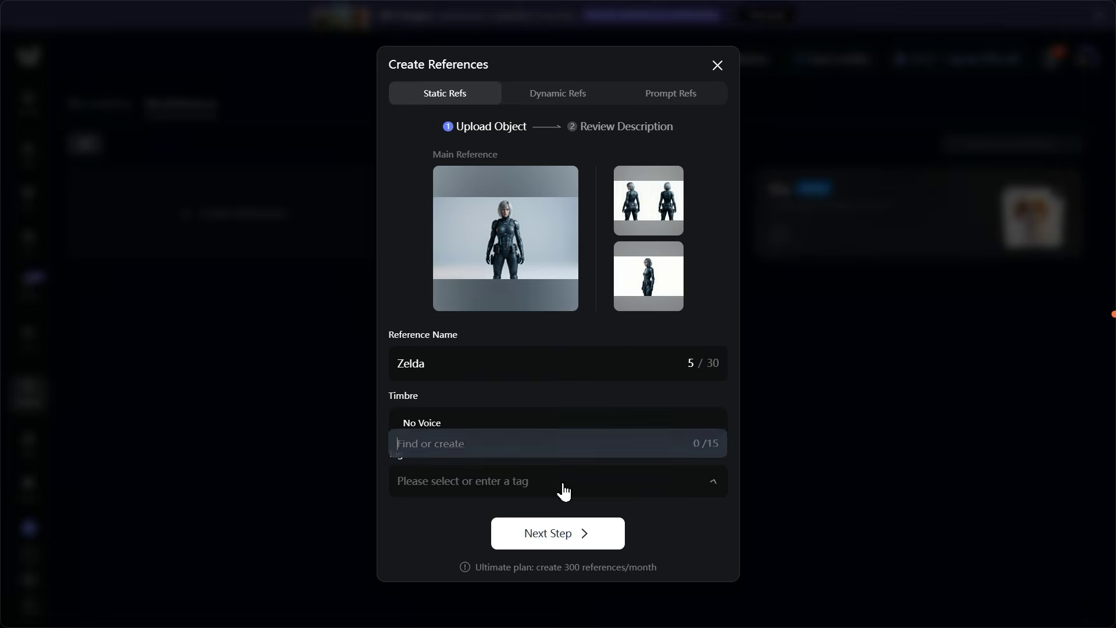
{"action": "left_click", "coordinate": [606, 533]}
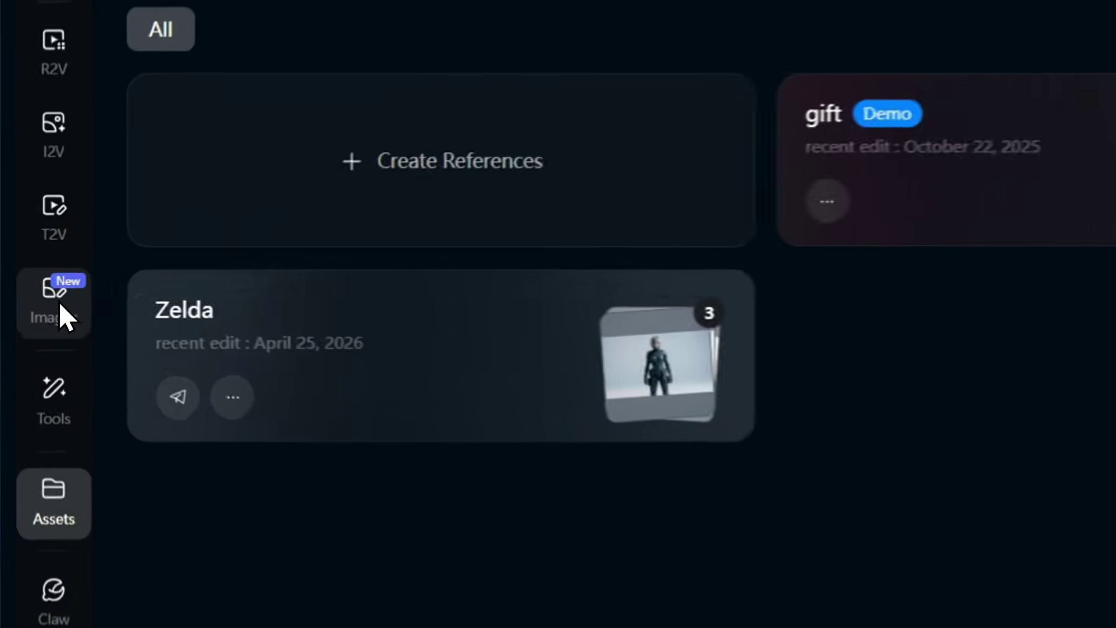
Step: Generate a Reference to Image picture of the Zelda reference with the prompt "Dramatic close up"
{"action": "left_click", "coordinate": [34, 289]}
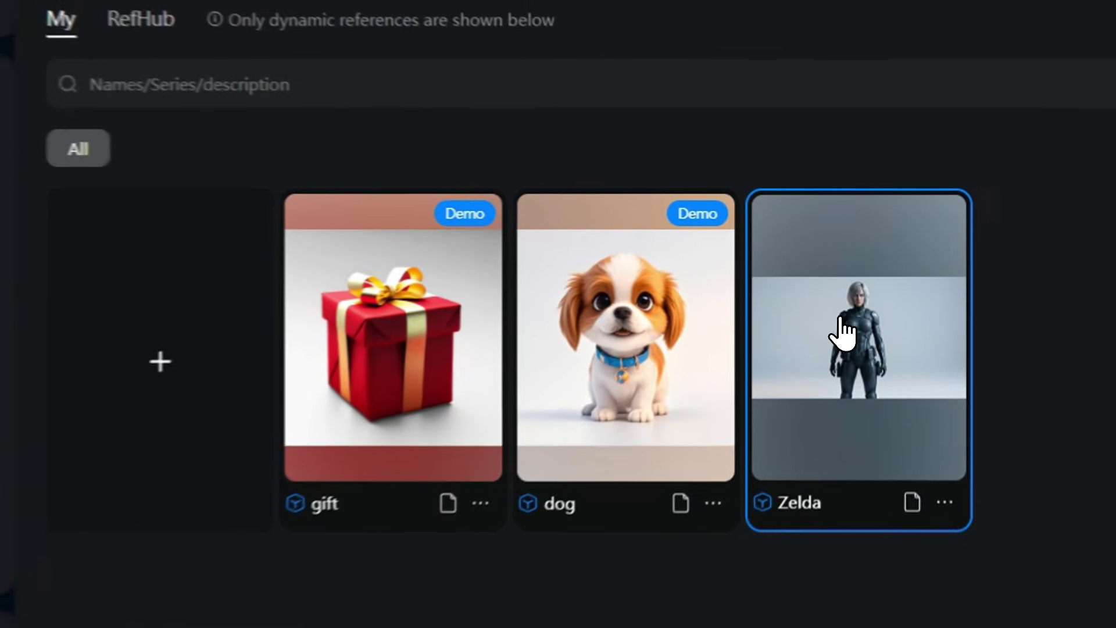
{"action": "left_click", "coordinate": [860, 269]}
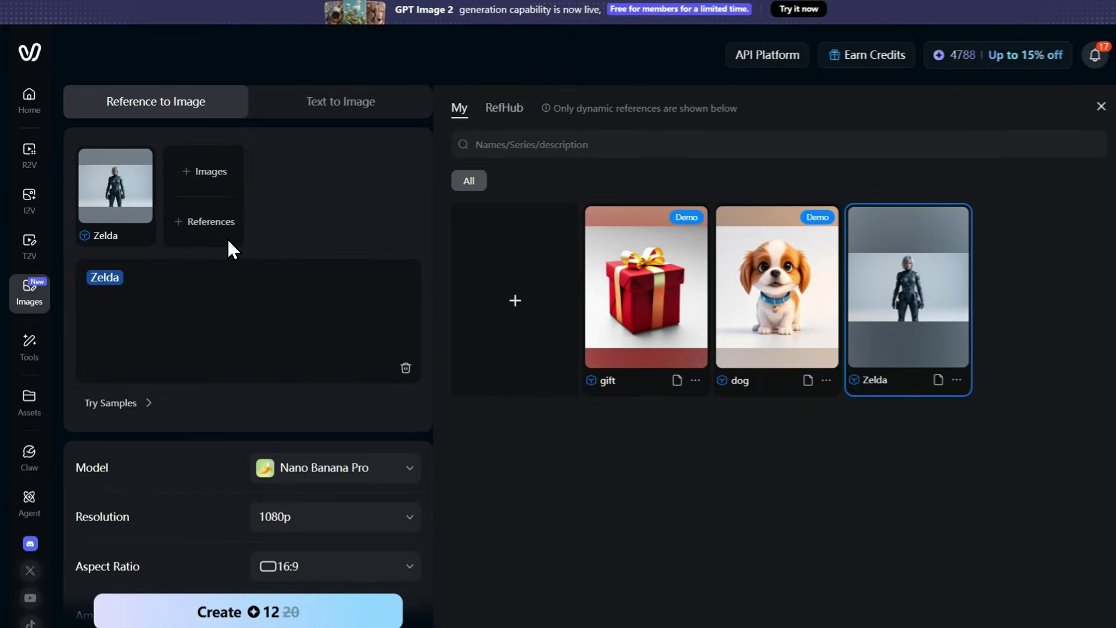
{"action": "type", "text": "Dramatic close up"}
{"action": "left_click", "coordinate": [375, 596]}
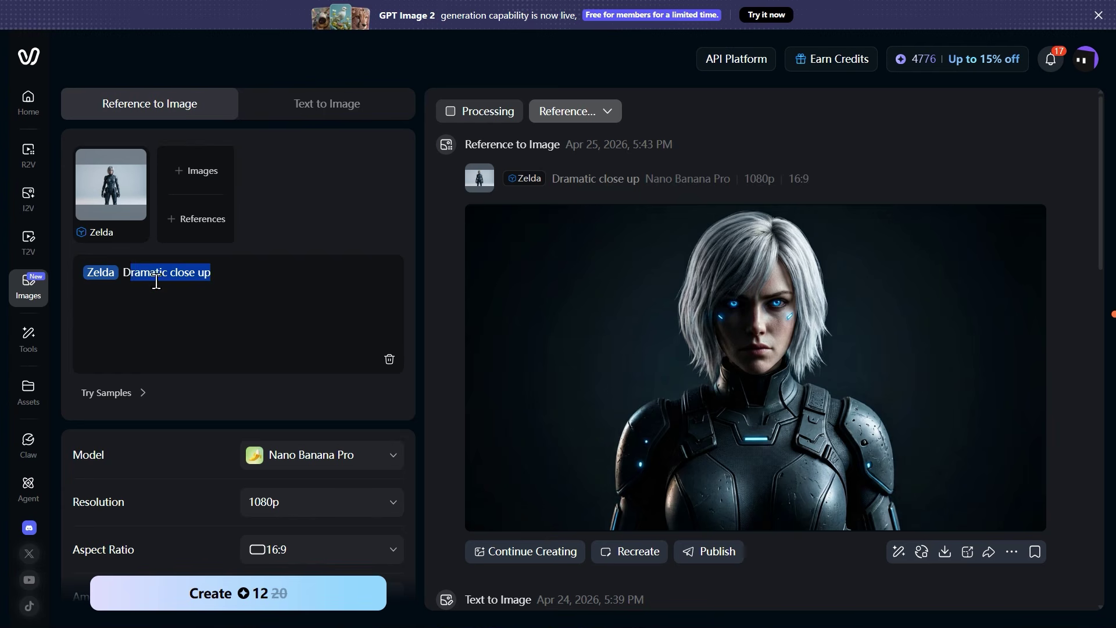
Step: Generate further Zelda images with the prompts "Make side angle", "Make in medium walking shoot" and "Make in wider scene"
{"action": "key", "text": "Return"}
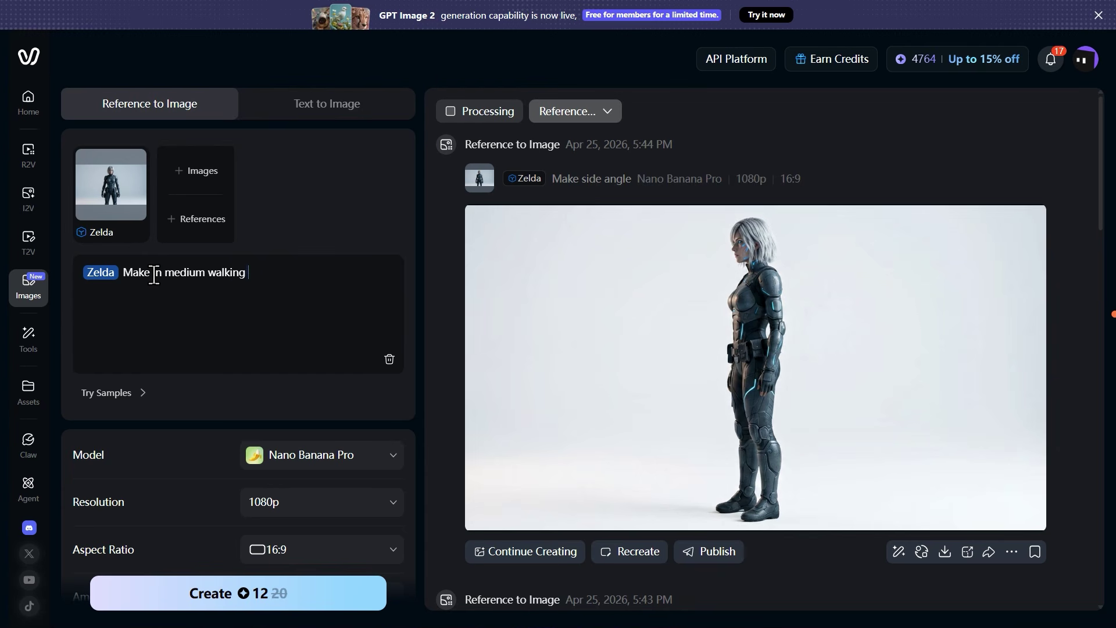
{"action": "key", "text": "Return"}
{"action": "left_click_drag", "start_coordinate": [166, 272], "coordinate": [254, 270]}
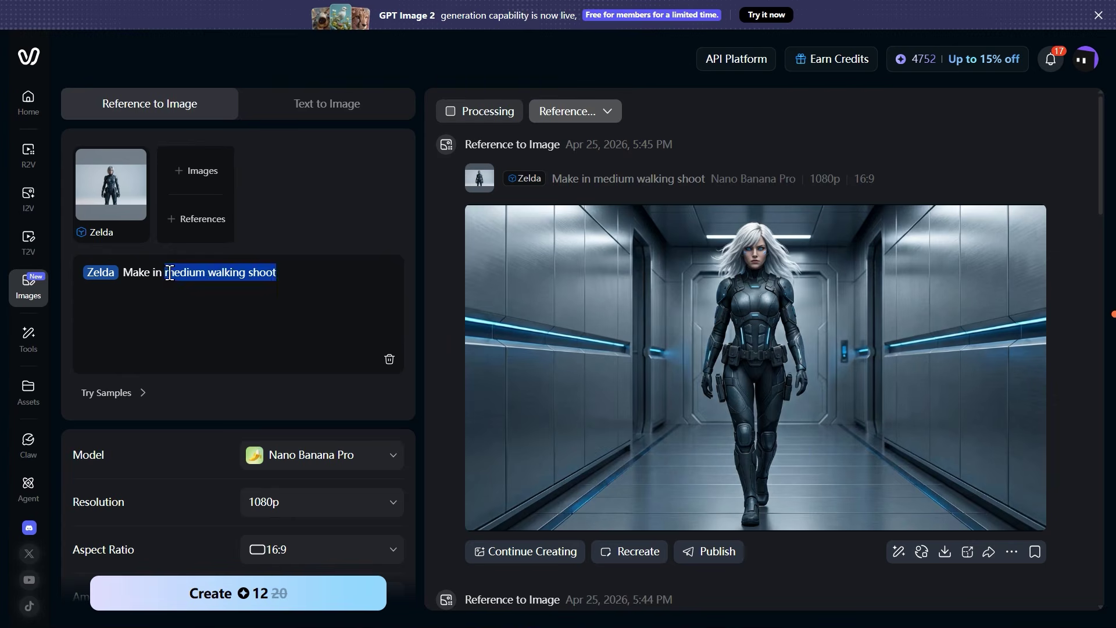
{"action": "key", "text": "Return"}
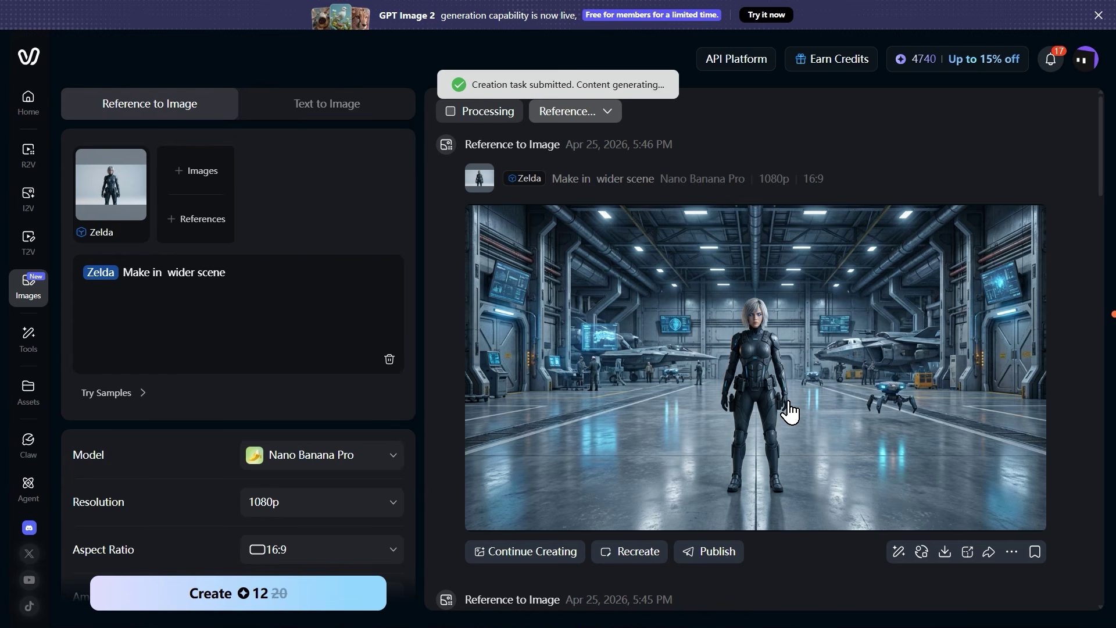
Step: Check the character's consistency across the generated wide scene, walking, side-angle and close-up Zelda images, viewing each one enlarged
{"action": "scroll", "coordinate": [790, 412], "scroll_direction": "down", "scroll_amount": 15}
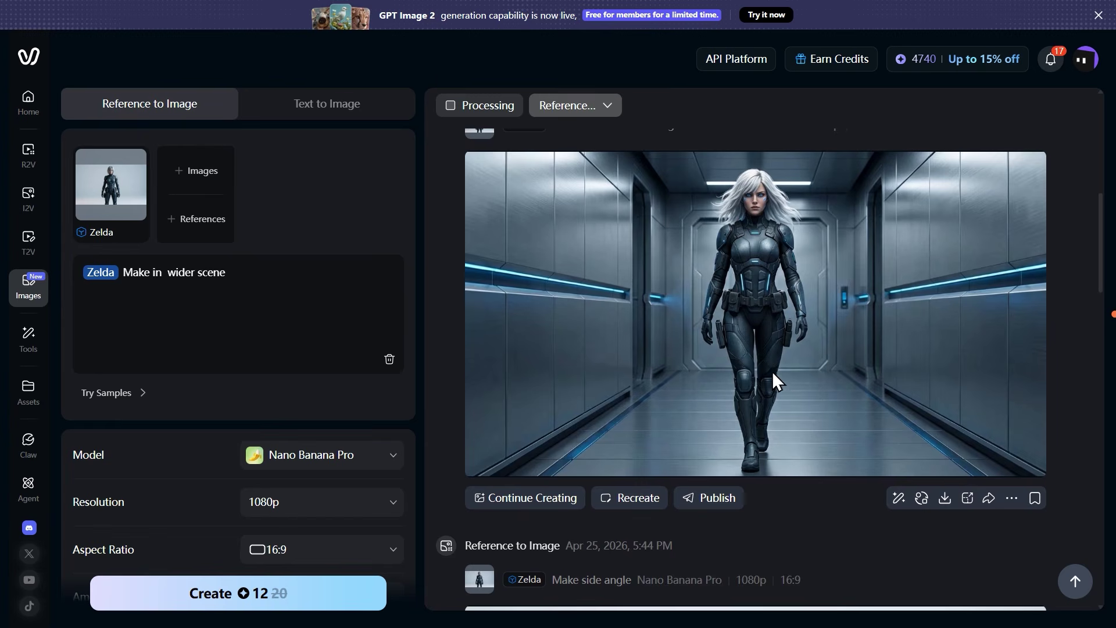
{"action": "scroll", "coordinate": [737, 312], "scroll_direction": "down", "scroll_amount": 10}
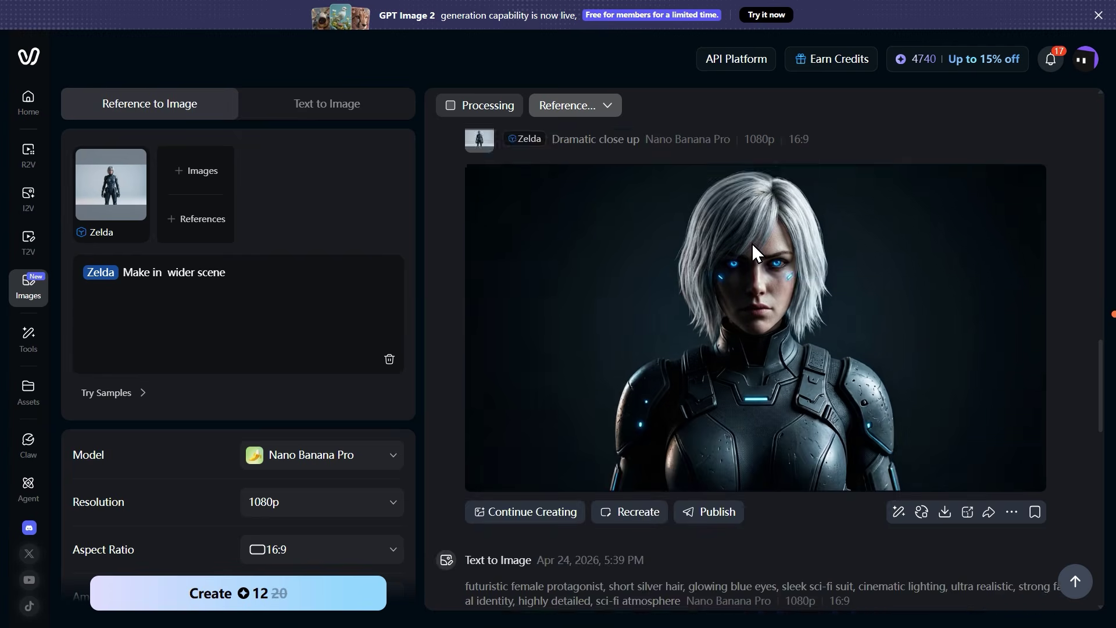
{"action": "scroll", "coordinate": [745, 262], "scroll_direction": "up", "scroll_amount": 20}
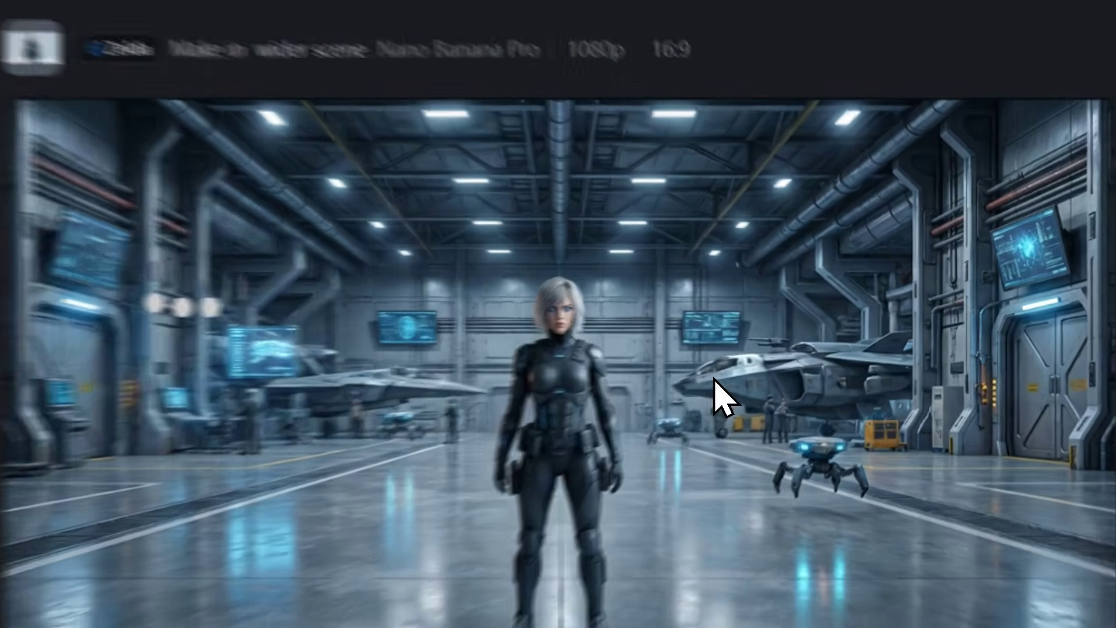
{"action": "left_click", "coordinate": [833, 358]}
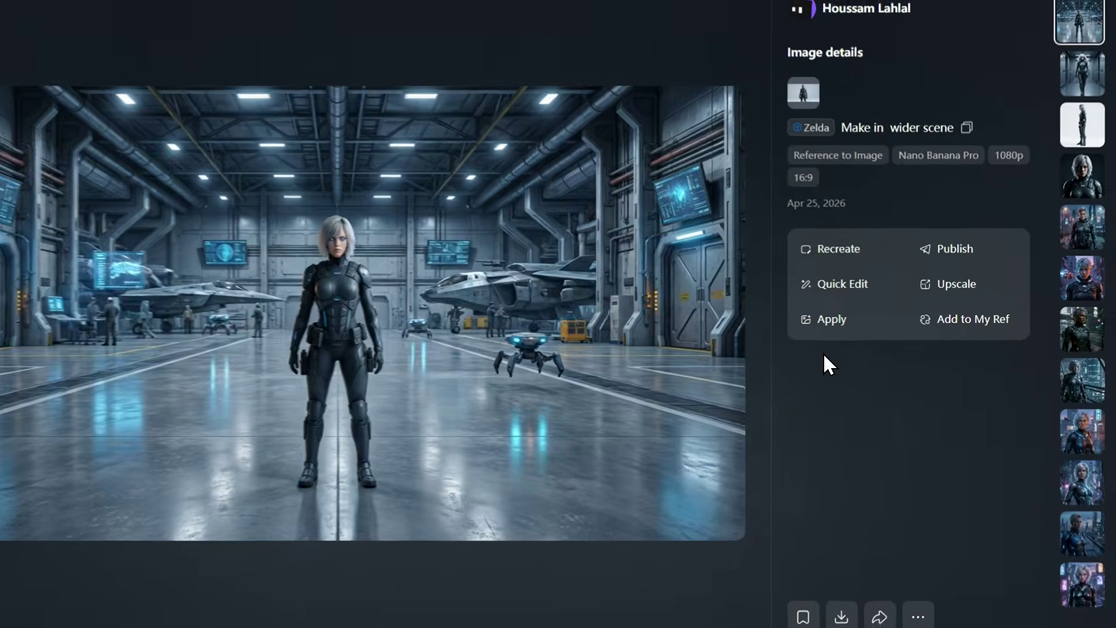
{"action": "key", "text": "Down"}
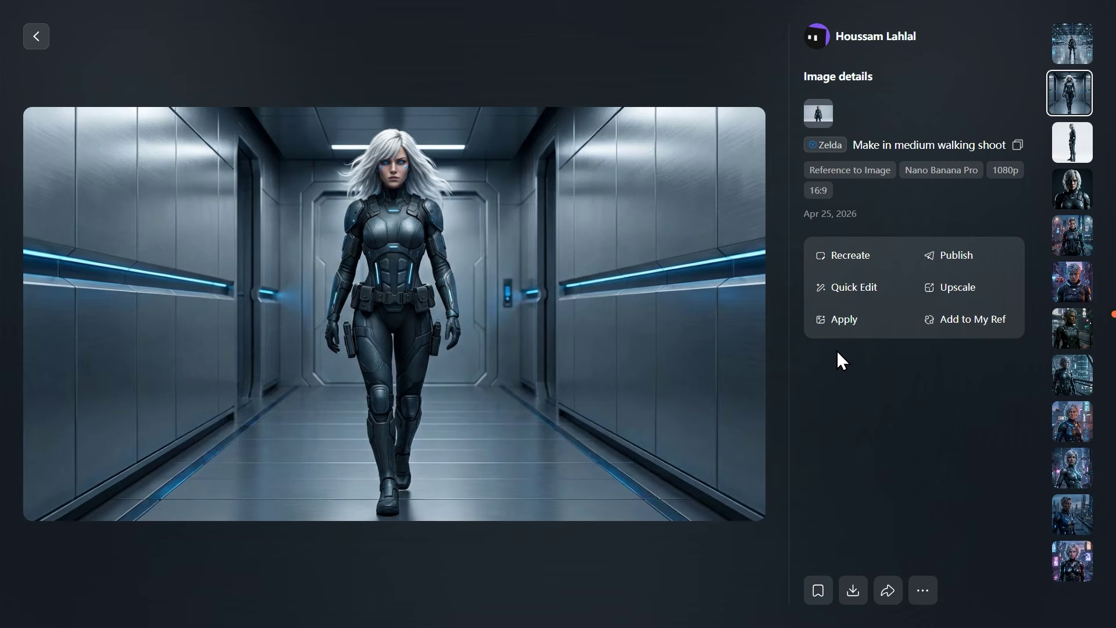
{"action": "key", "text": "Down"}
{"action": "key", "text": "Down"}
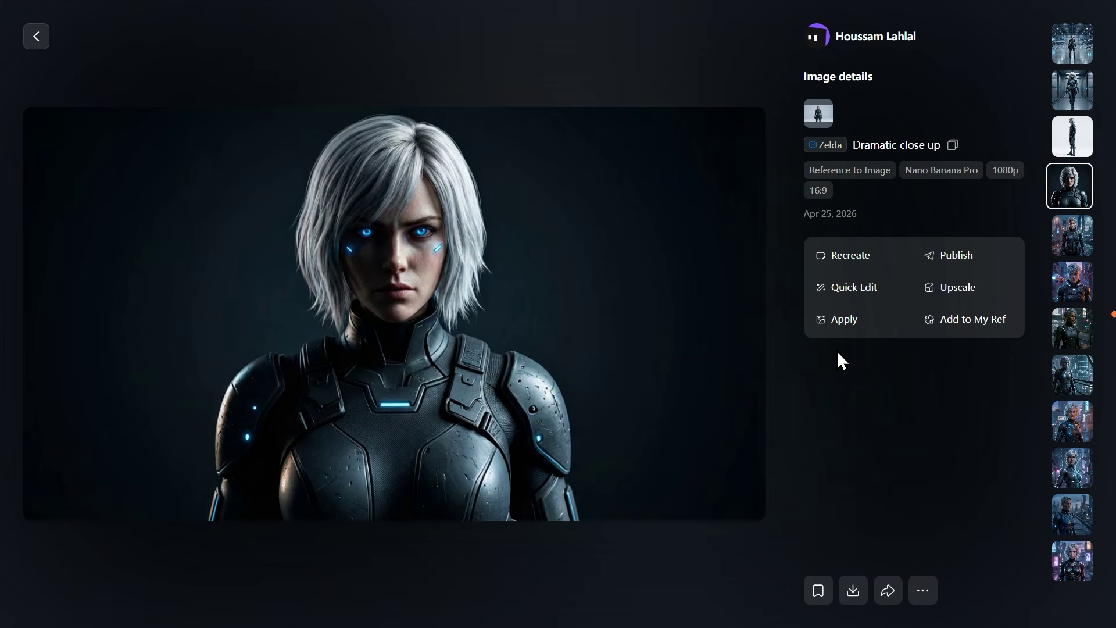
{"action": "key", "text": "Escape"}
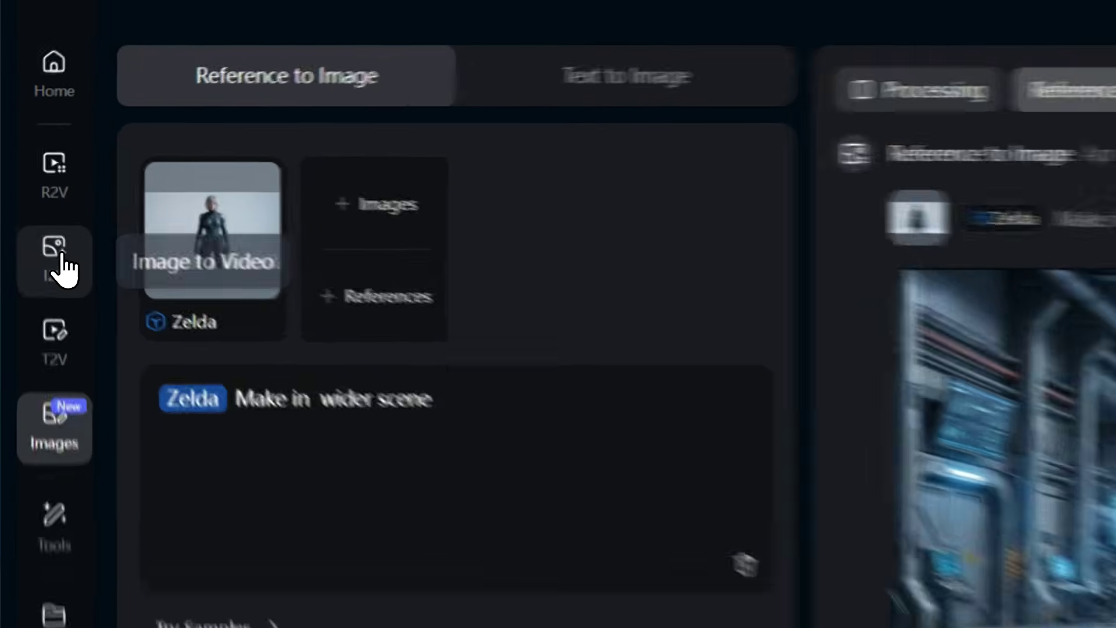
Step: Open video generation and switch to Reference to Video with the Zelda reference loaded
{"action": "left_click", "coordinate": [62, 259]}
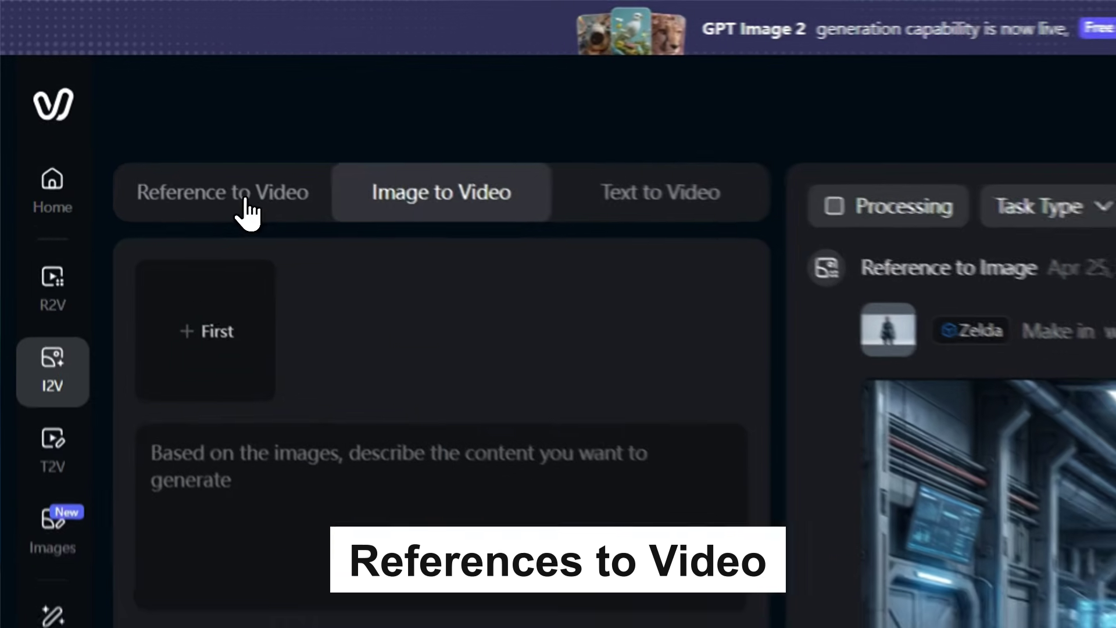
{"action": "left_click", "coordinate": [139, 115]}
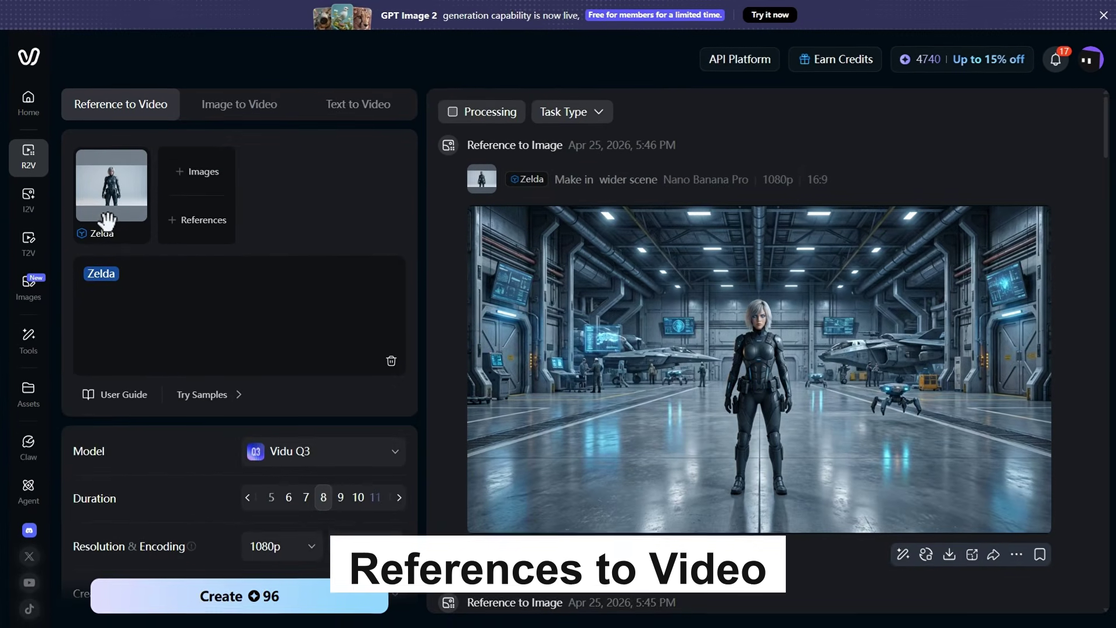
{"action": "mouse_move", "coordinate": [163, 307]}
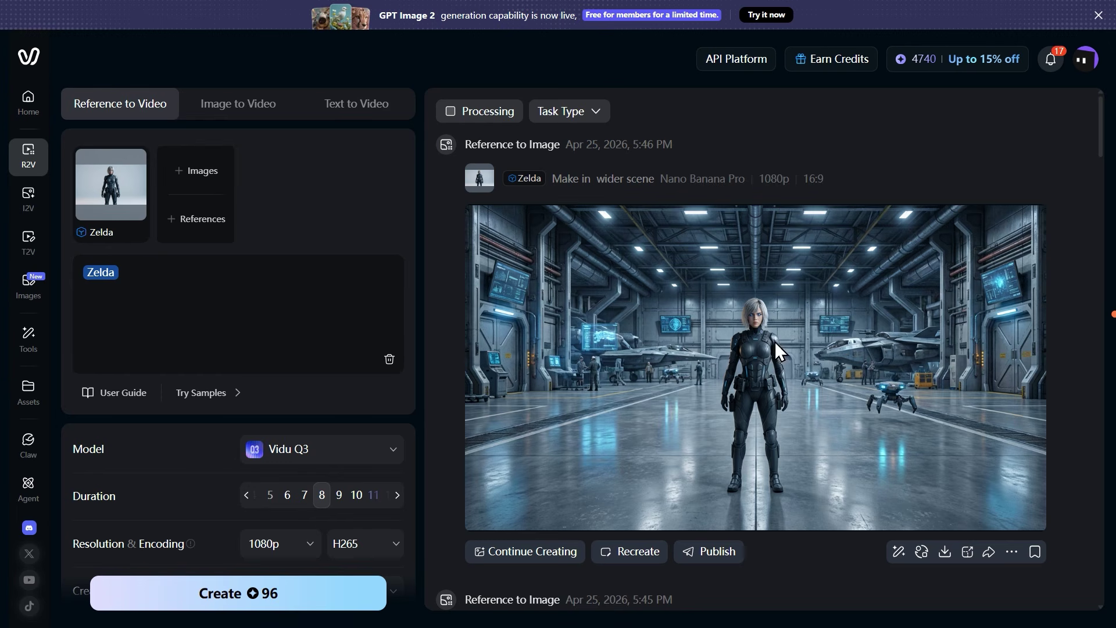
Step: Look back through the generated Zelda images and view the Image to Video mode, returning to Reference to Video
{"action": "scroll", "coordinate": [779, 350], "scroll_direction": "down", "scroll_amount": 20}
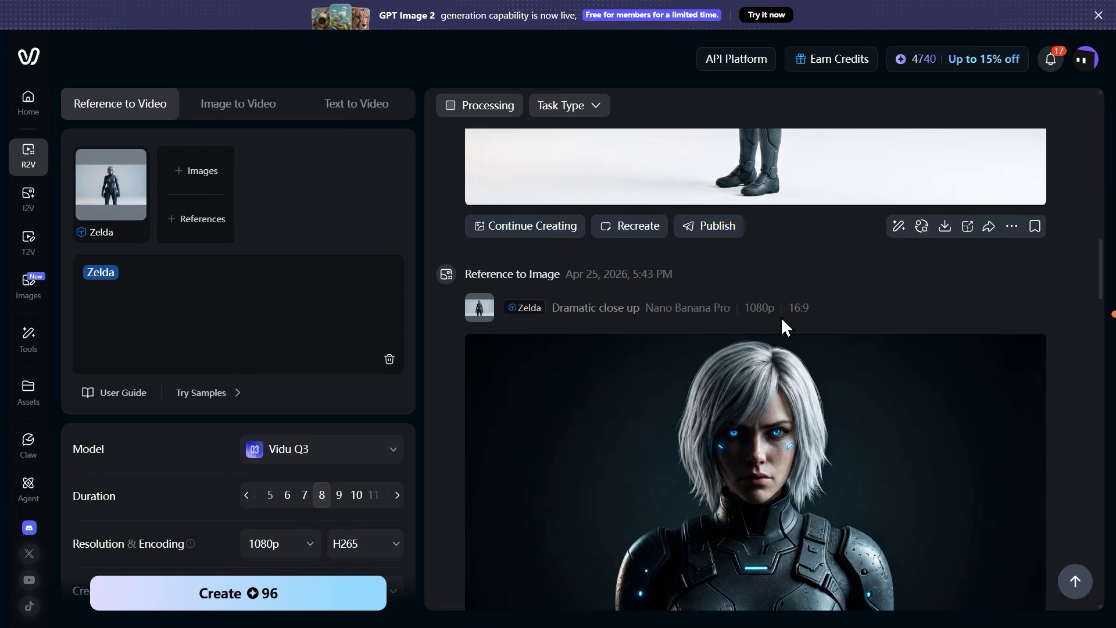
{"action": "scroll", "coordinate": [782, 321], "scroll_direction": "down", "scroll_amount": 3}
{"action": "scroll", "coordinate": [809, 329], "scroll_direction": "up", "scroll_amount": 15}
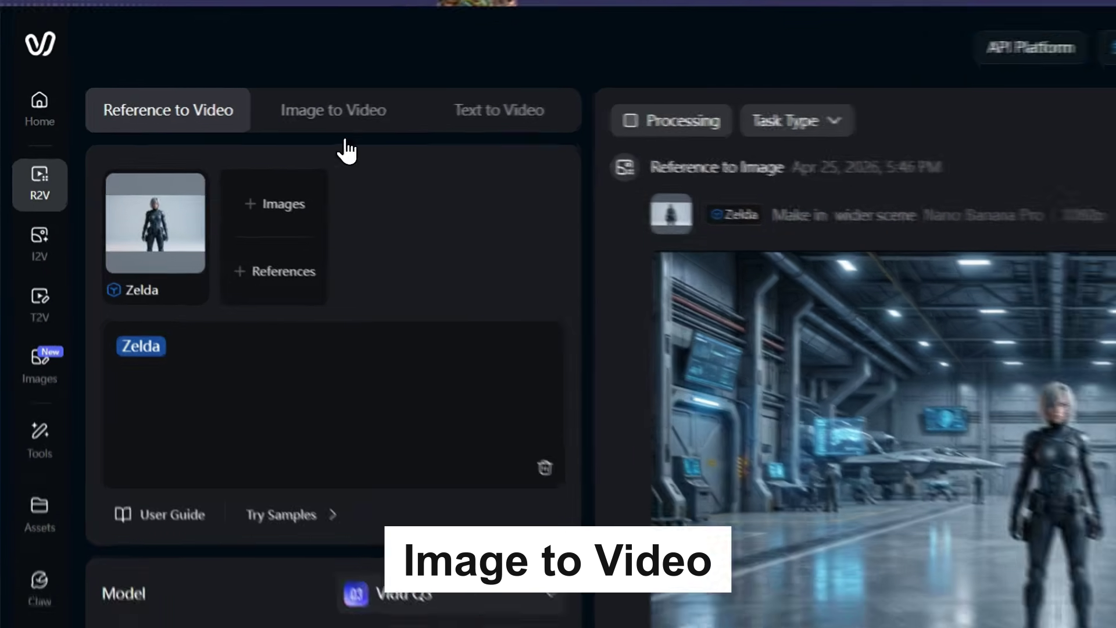
{"action": "left_click", "coordinate": [242, 112]}
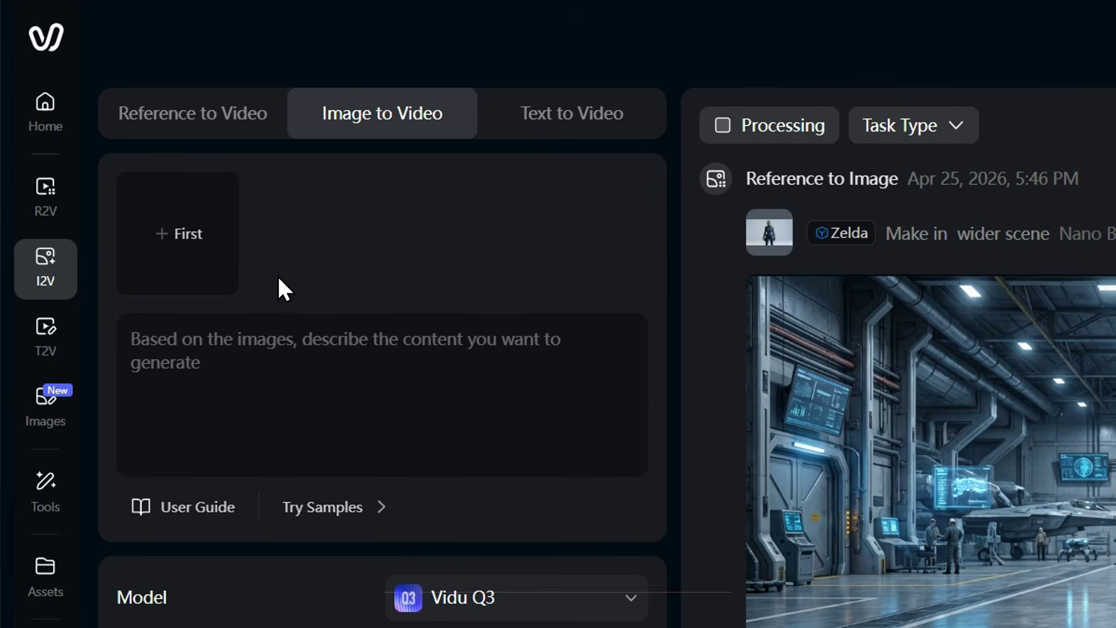
{"action": "left_click", "coordinate": [220, 127]}
Step: Generate one 5-second video with the prompt of Zelda walking toward a massive fighter jet inside a futuristic hangar, and view it enlarged
{"action": "scroll", "coordinate": [343, 414], "scroll_direction": "down", "scroll_amount": 4}
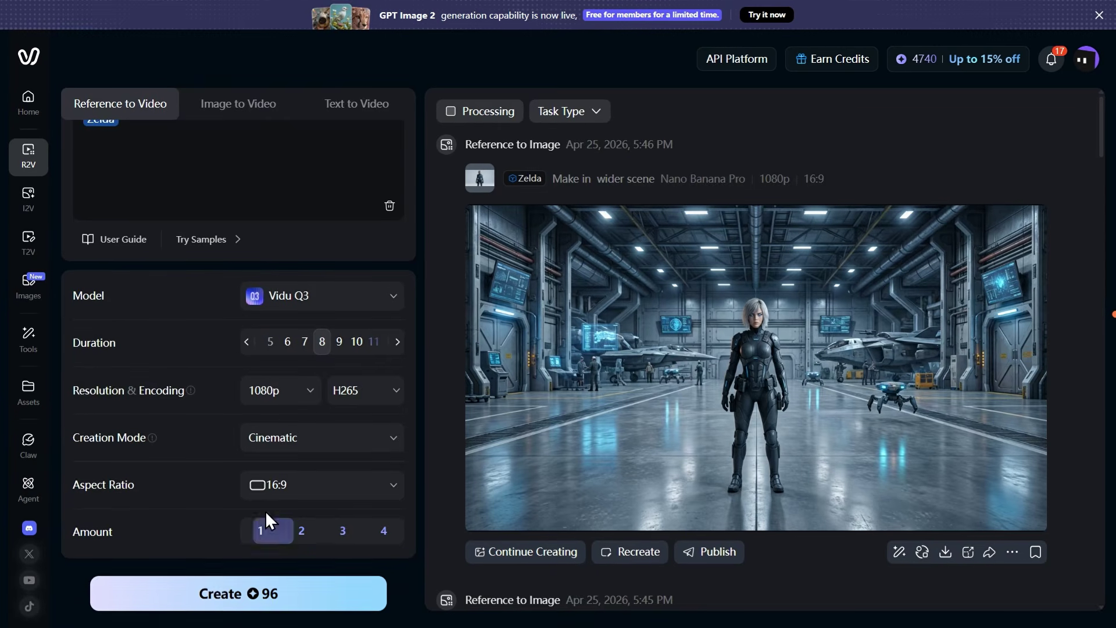
{"action": "left_click", "coordinate": [265, 515]}
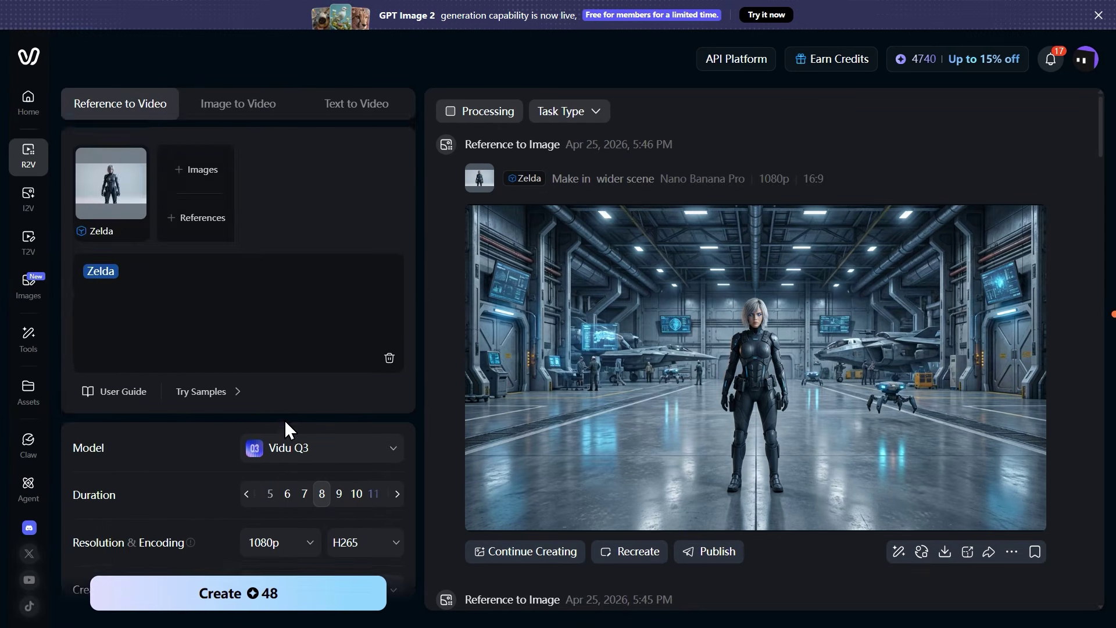
{"action": "scroll", "coordinate": [286, 306], "scroll_direction": "up", "scroll_amount": 3}
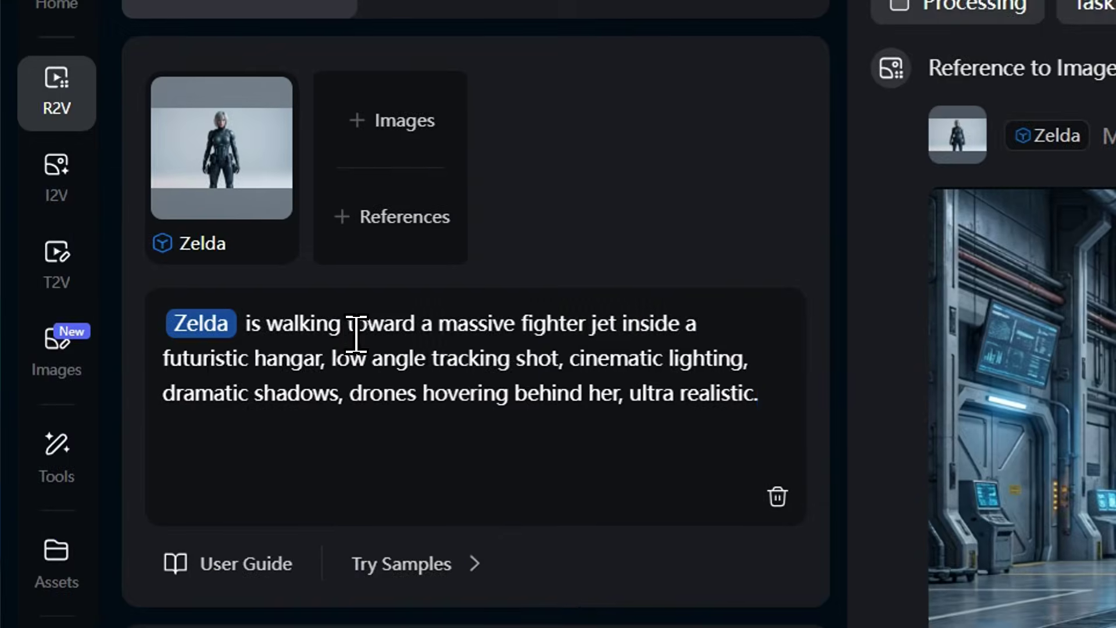
{"action": "scroll", "coordinate": [300, 430], "scroll_direction": "down", "scroll_amount": 1}
{"action": "left_click", "coordinate": [334, 414]}
{"action": "scroll", "coordinate": [334, 391], "scroll_direction": "down", "scroll_amount": 1}
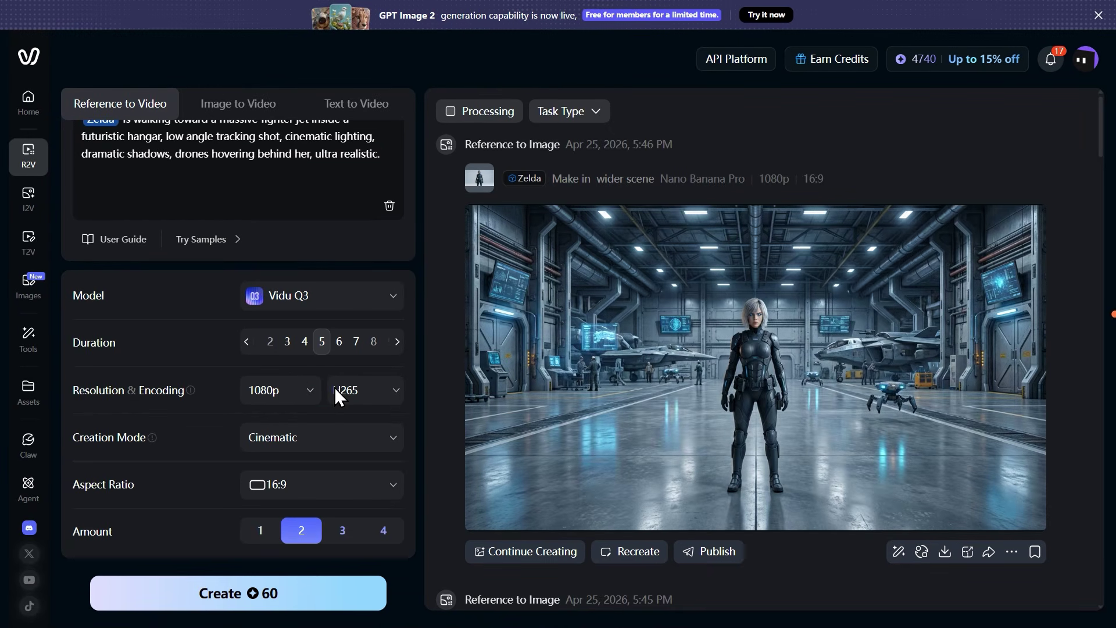
{"action": "left_click", "coordinate": [261, 530]}
{"action": "left_click", "coordinate": [293, 588]}
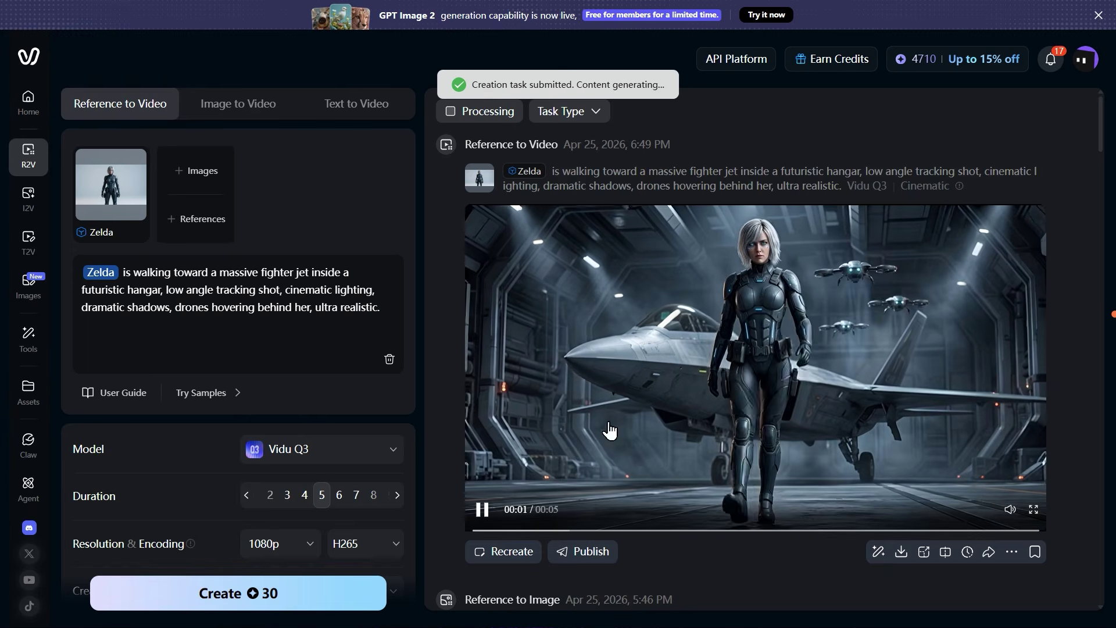
{"action": "left_click", "coordinate": [567, 437]}
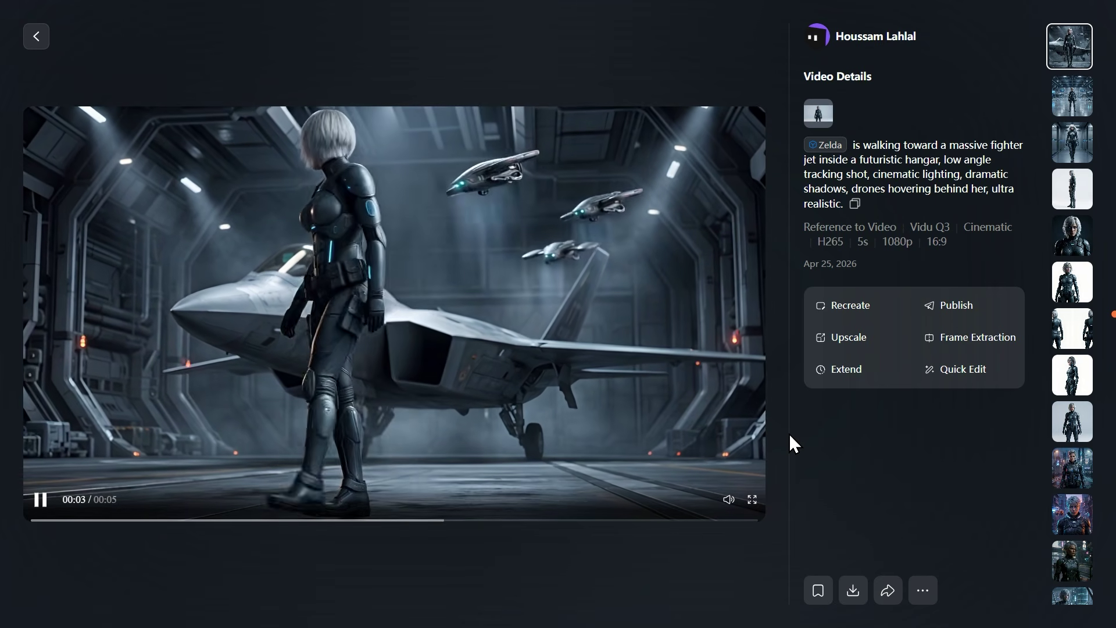
{"action": "key", "text": "Escape"}
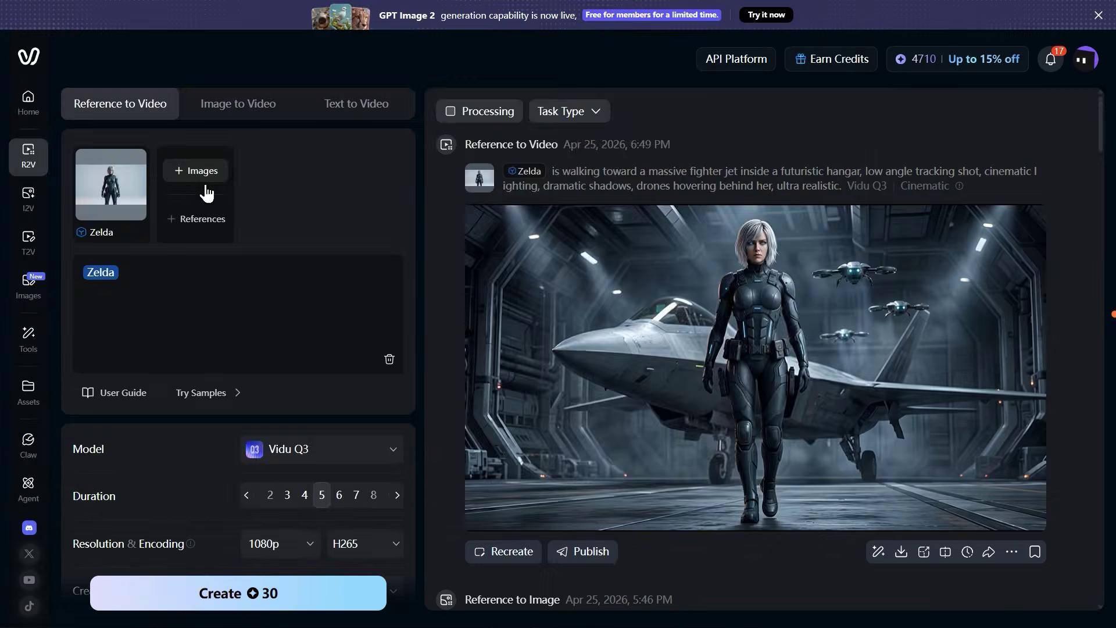
Step: Add a cockpit picture as image1 and enter the prompt of Zelda piloting a futuristic fighter jet from a cockpit POV, ending "Like the image1"
{"action": "left_click", "coordinate": [202, 172]}
{"action": "left_click", "coordinate": [177, 288]}
{"action": "key", "text": "ctrl+v"}
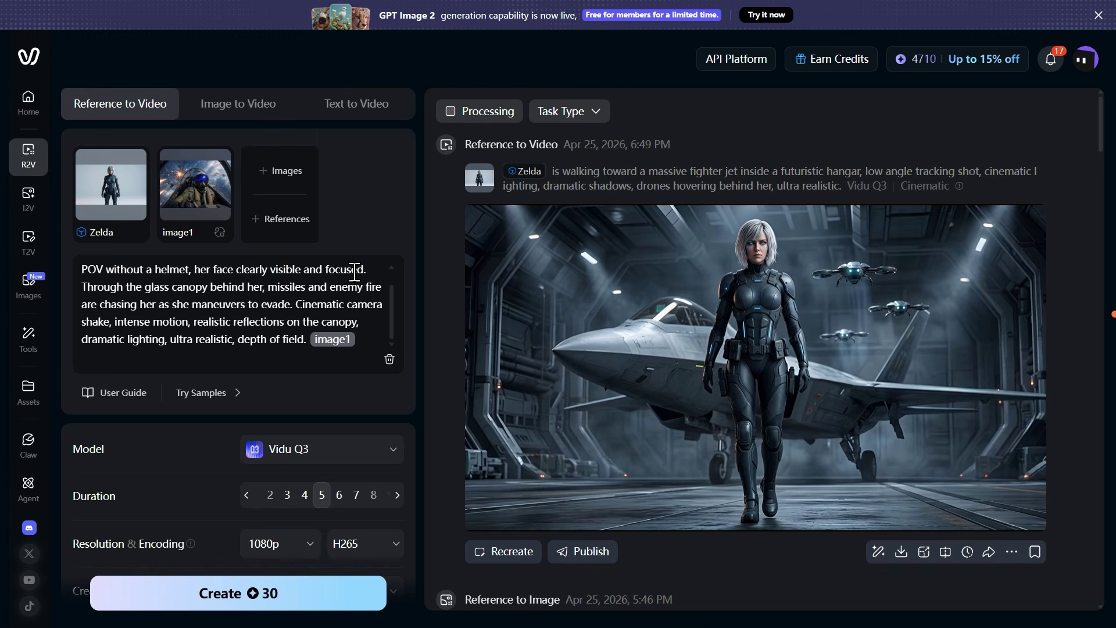
{"action": "type", "text": "Like the"}
Step: Generate the cockpit video with a duration of 10 seconds and play the result full screen
{"action": "scroll", "coordinate": [264, 319], "scroll_direction": "up", "scroll_amount": 2}
{"action": "scroll", "coordinate": [294, 419], "scroll_direction": "down", "scroll_amount": 5}
{"action": "scroll", "coordinate": [277, 401], "scroll_direction": "up", "scroll_amount": 3}
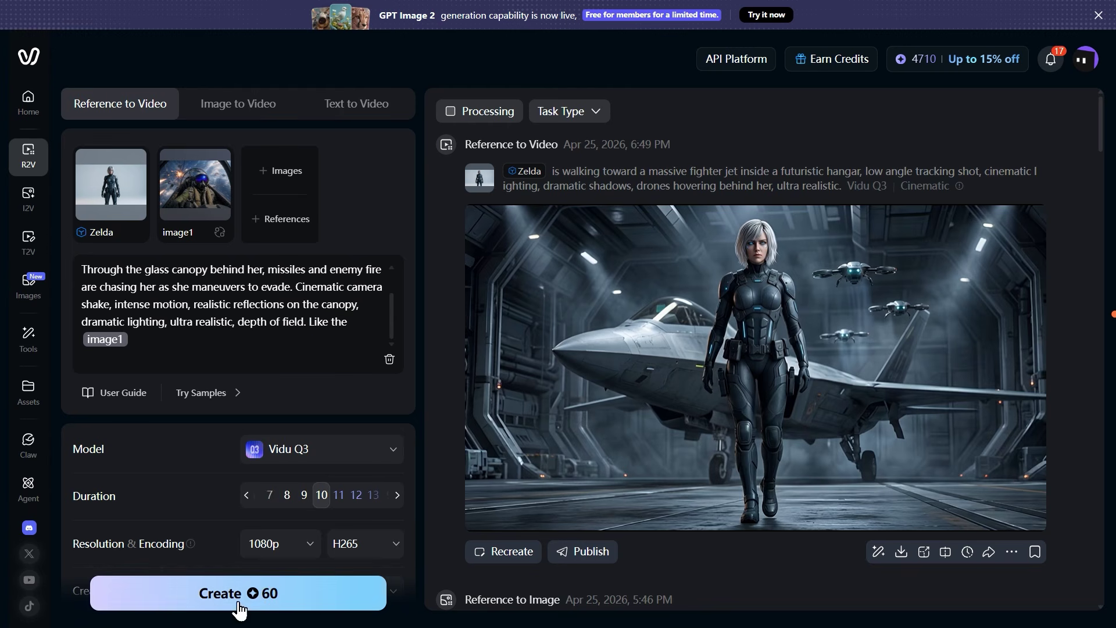
{"action": "left_click", "coordinate": [374, 599]}
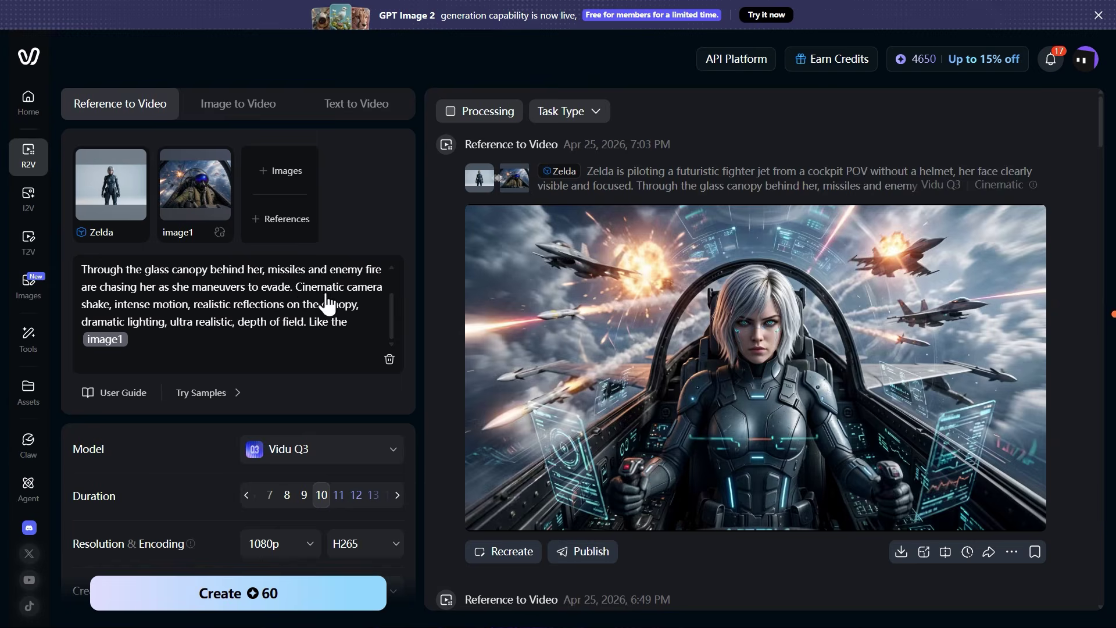
{"action": "left_click", "coordinate": [1029, 511]}
{"action": "left_click", "coordinate": [18, 606]}
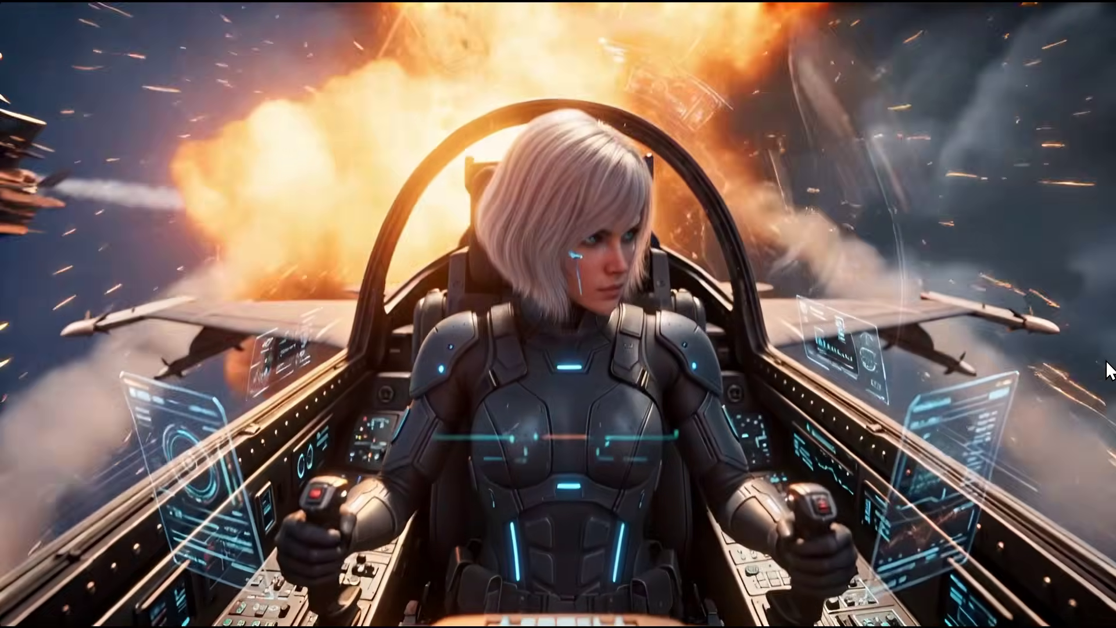
{"action": "key", "text": "Escape"}
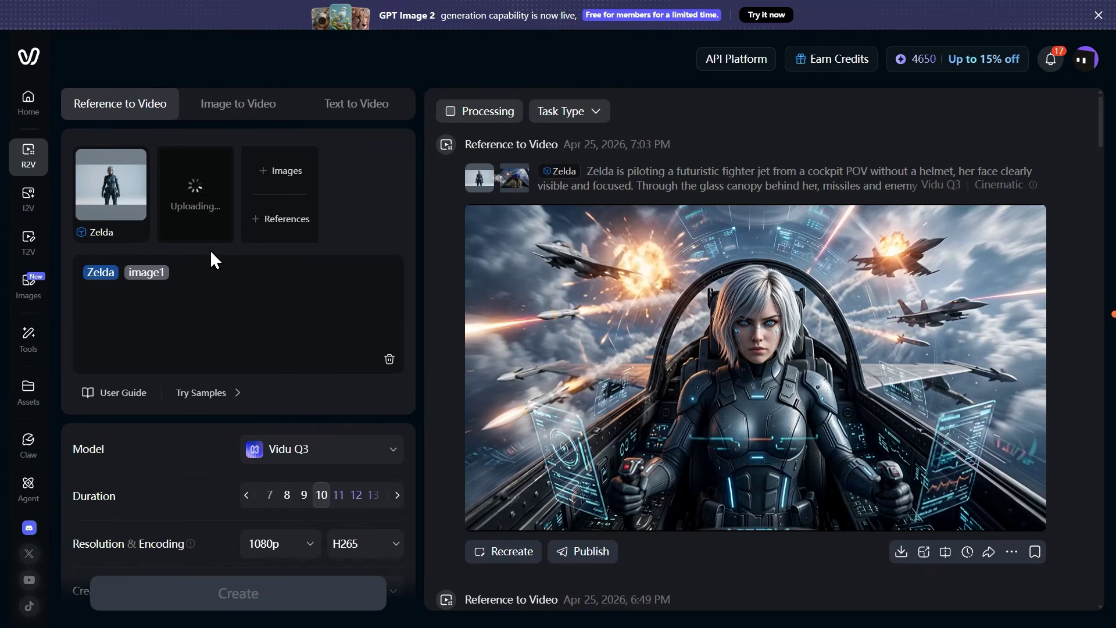
Step: Generate a 15-second video of Zelda inside the image1 fighter jet cockpit from a side view, play it full screen, and browse the results
{"action": "left_click", "coordinate": [300, 591]}
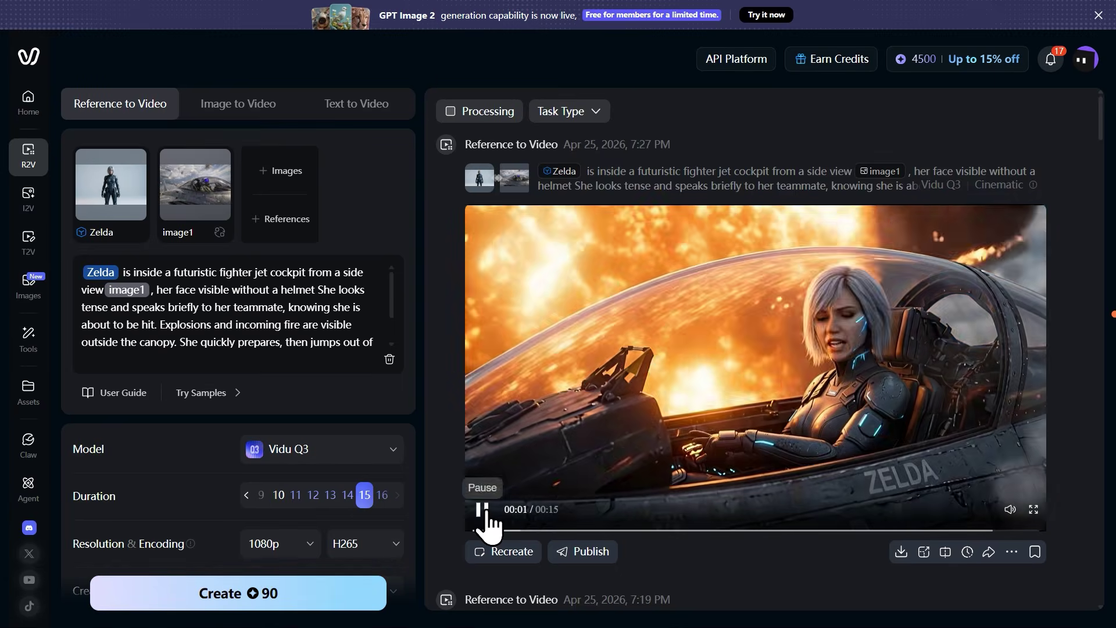
{"action": "left_click", "coordinate": [1034, 510]}
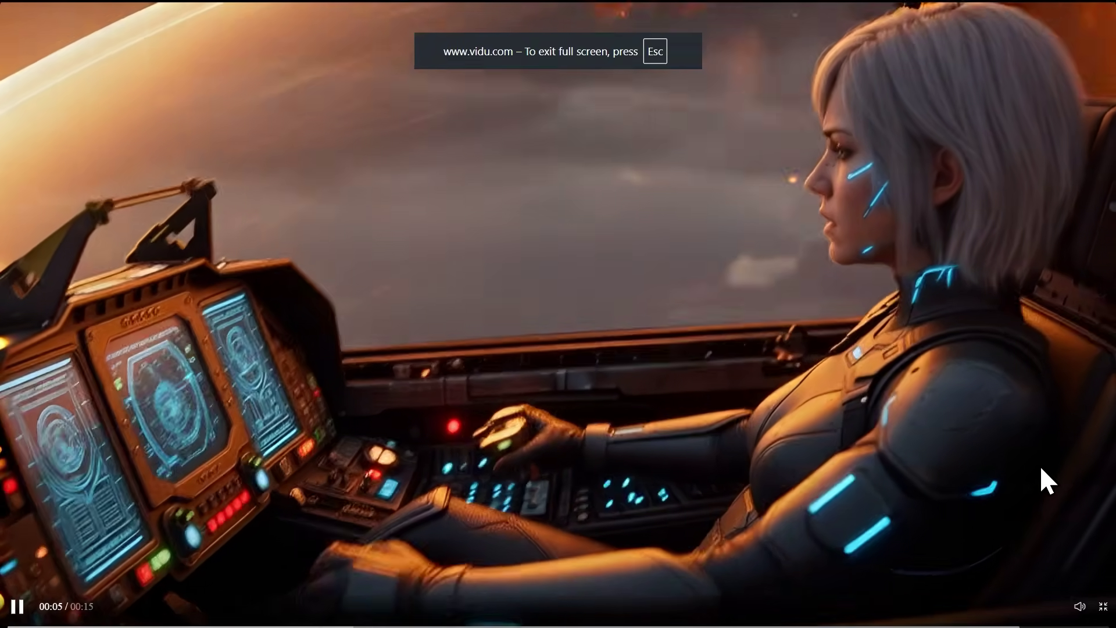
{"action": "key", "text": "Escape"}
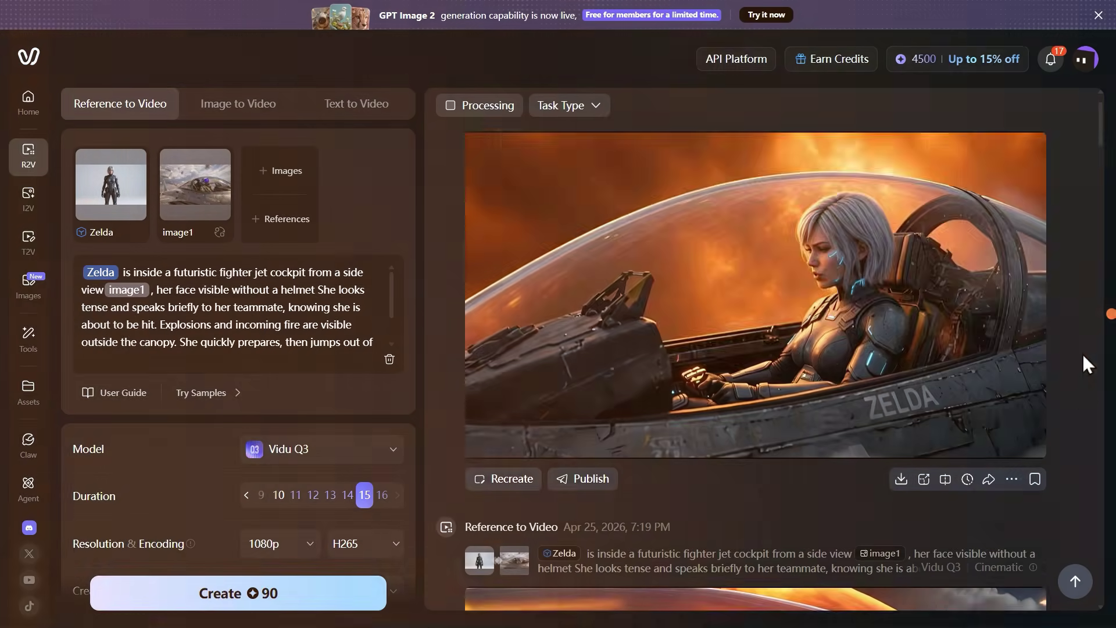
{"action": "scroll", "coordinate": [1082, 354], "scroll_direction": "down", "scroll_amount": 10}
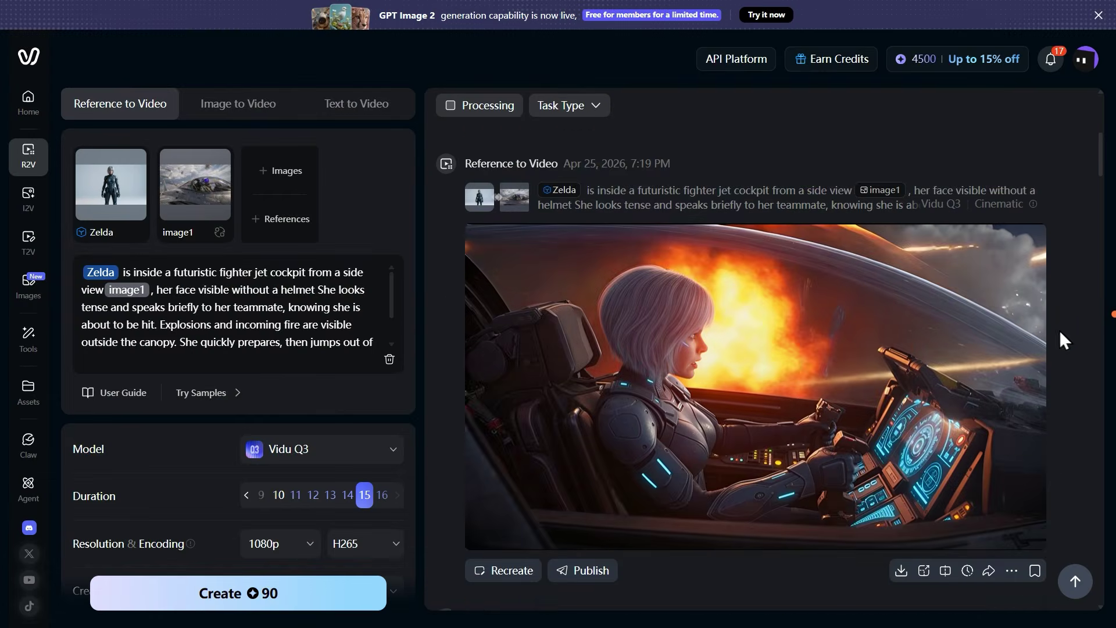
{"action": "scroll", "coordinate": [1087, 459], "scroll_direction": "down", "scroll_amount": 4}
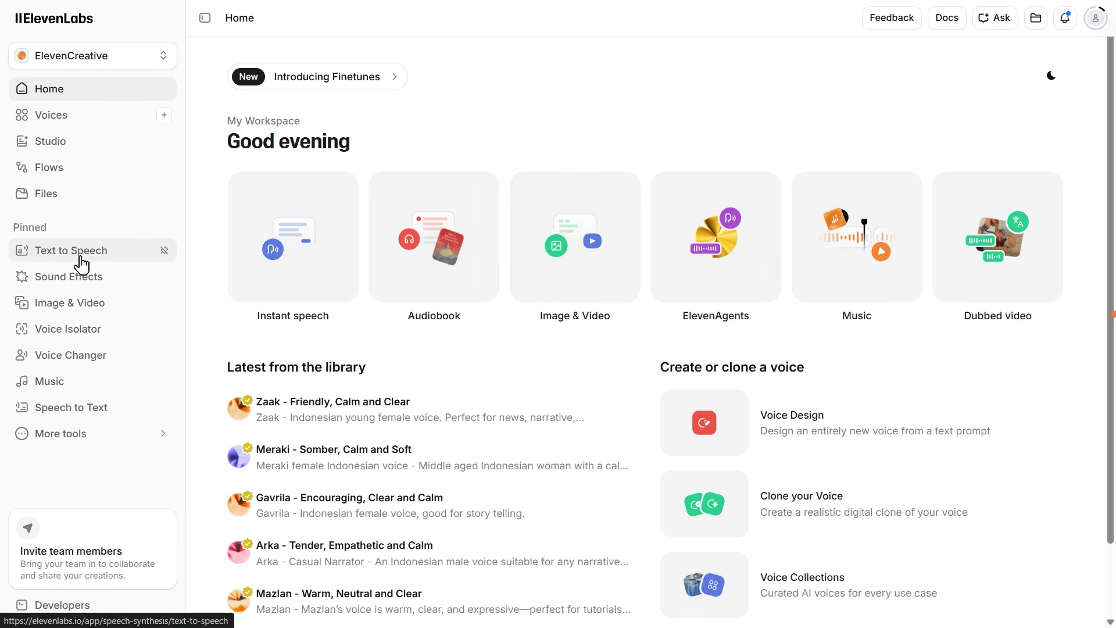
Step: Switch to ElevenLabs Text to Speech, select the Adam voice, and enter the narration starting "She knew this mission was a one-way ride."
{"action": "left_click", "coordinate": [81, 263]}
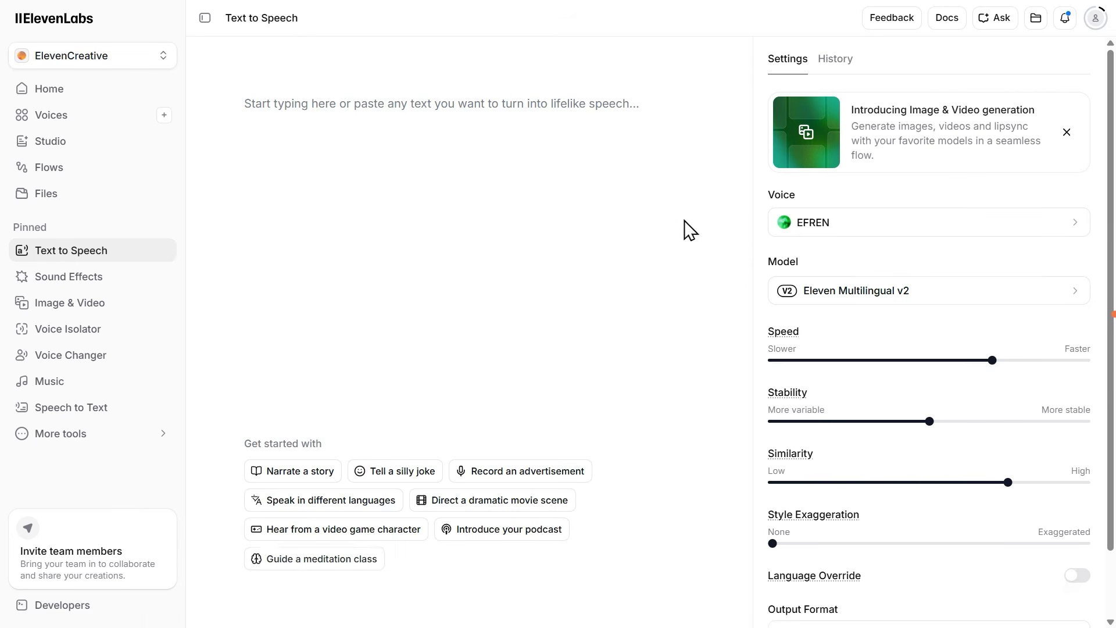
{"action": "left_click", "coordinate": [820, 233]}
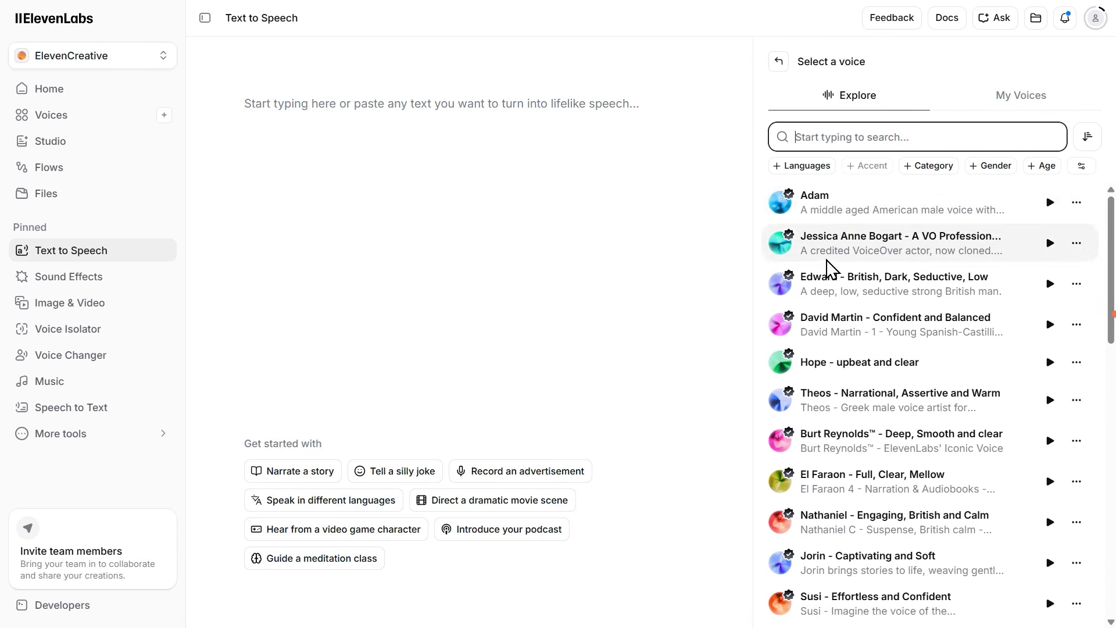
{"action": "left_click", "coordinate": [849, 203]}
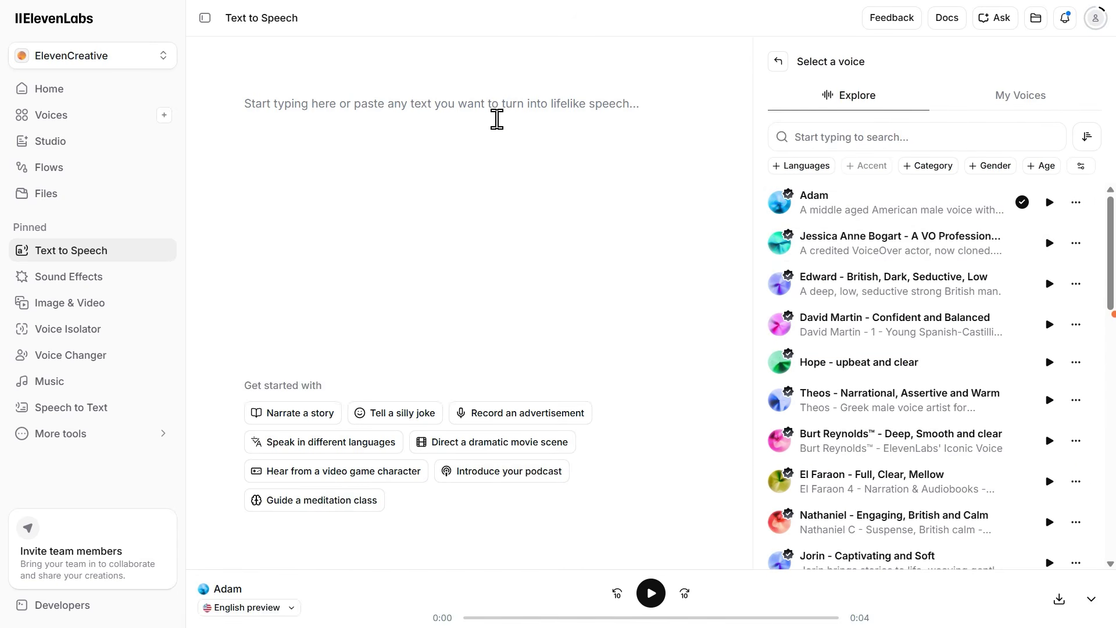
{"action": "left_click", "coordinate": [496, 117]}
{"action": "type", "text": "She knew this mission was a one-way ride.  Inside the cockpit, Zelda stays calm… even as everything around her starts falling apart.  Missiles incoming. Systems failing. No way out.  But she doesn’t panic.  Because she already made the decision.  If the jet goes down… she won’t be in it.  And just seconds before impact…  Zelda jumps."}
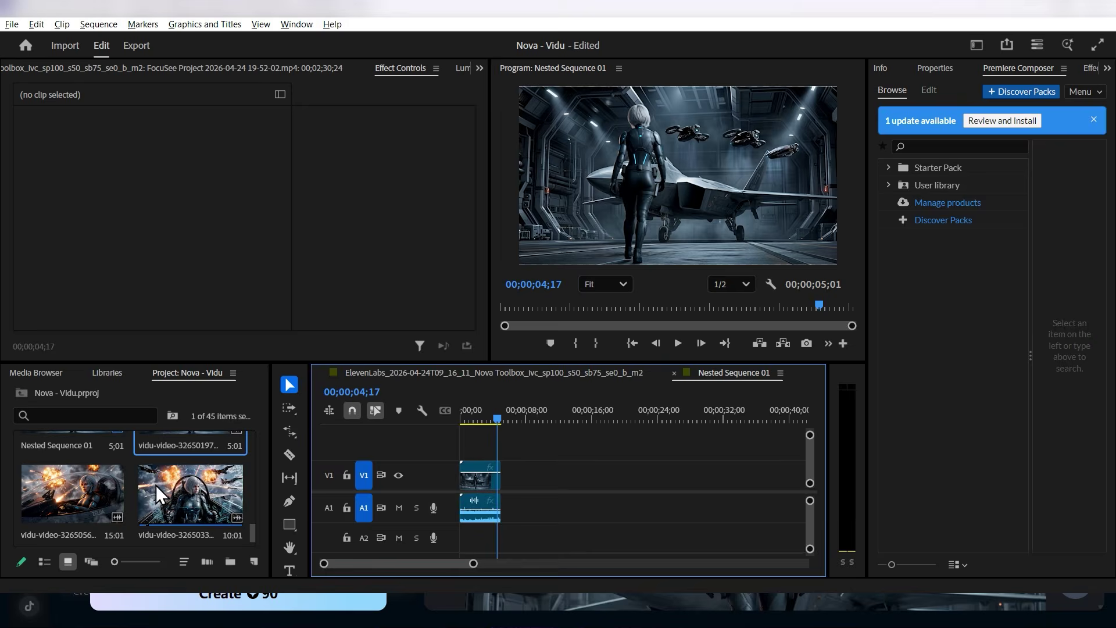
Step: Switch to Premiere Pro, add the 10-second and 15-second Zelda clips after the hangar clip in Nested Sequence 01, and play the sequence
{"action": "left_click_drag", "start_coordinate": [190, 494], "coordinate": [506, 484]}
{"action": "left_click_drag", "start_coordinate": [73, 494], "coordinate": [587, 484]}
{"action": "key", "text": "Home"}
{"action": "key", "text": "space"}
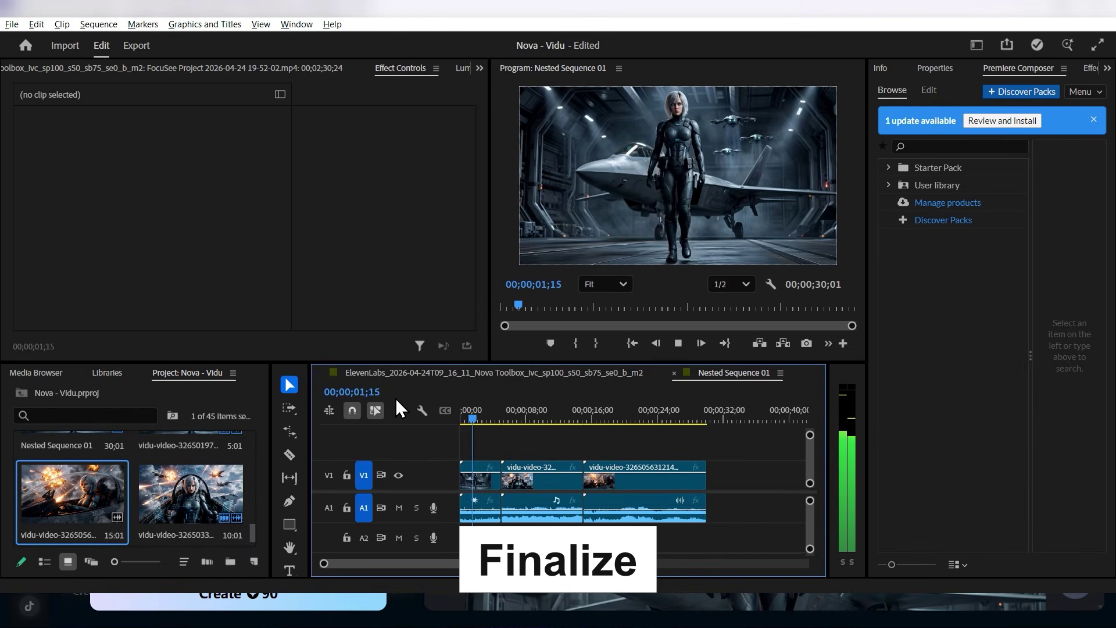
{"action": "key", "text": "backslash"}
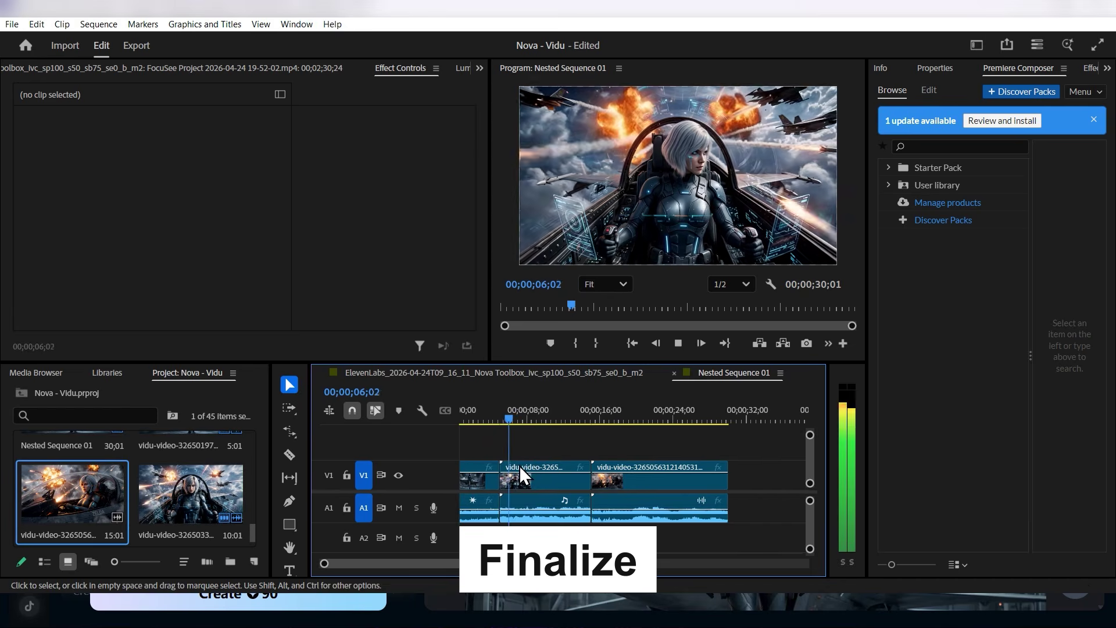
Step: Place the ElevenLabs narration on audio track A2, starting at 00;00;01;13, and play it with the video
{"action": "scroll", "coordinate": [102, 493], "scroll_direction": "down", "scroll_amount": 2}
{"action": "left_click_drag", "start_coordinate": [103, 493], "coordinate": [483, 539]}
{"action": "left_click_drag", "start_coordinate": [488, 448], "coordinate": [471, 449]}
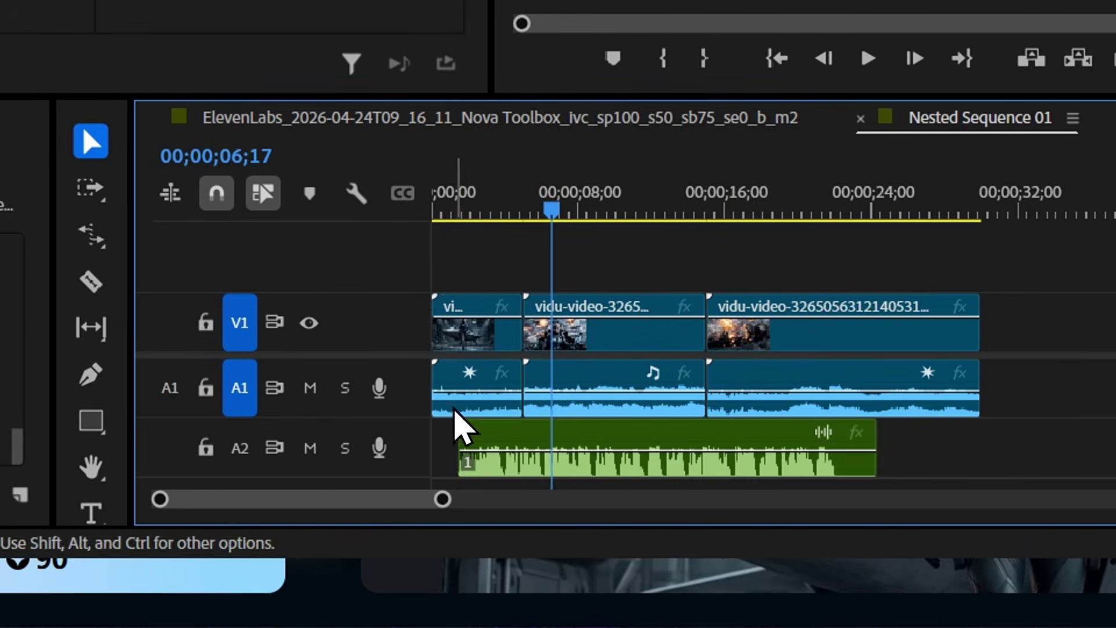
{"action": "key", "text": "equal"}
{"action": "key", "text": "space"}
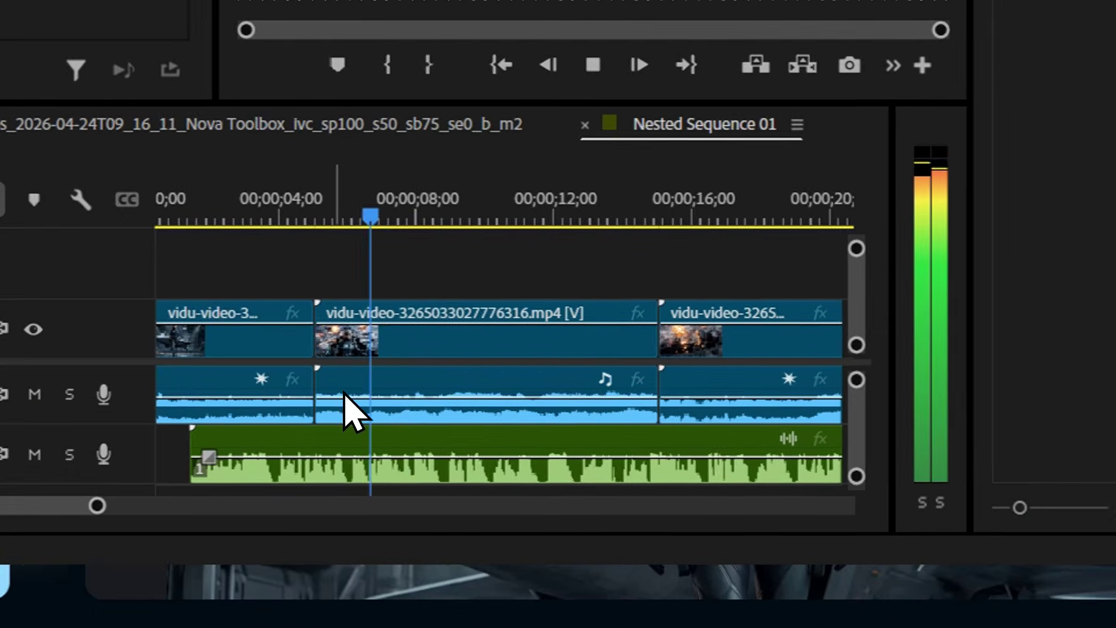
Step: Select all three video clips and set their audio volume to -8.0 dB
{"action": "left_click", "coordinate": [282, 218]}
{"action": "key", "text": "minus"}
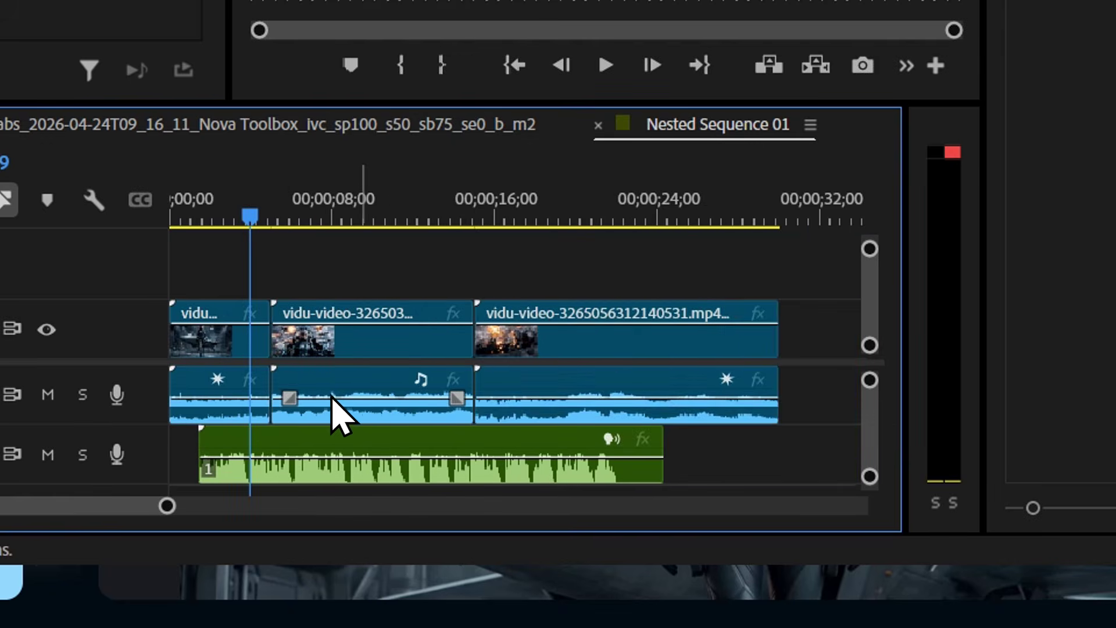
{"action": "left_click_drag", "start_coordinate": [802, 399], "coordinate": [224, 417]}
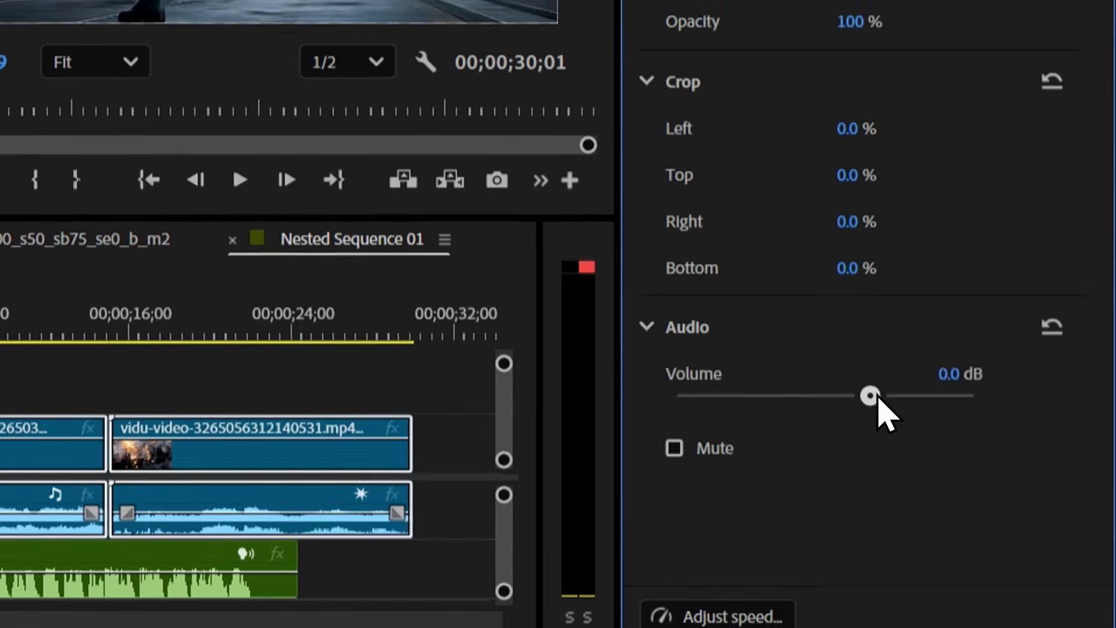
{"action": "left_click_drag", "start_coordinate": [875, 395], "coordinate": [837, 396]}
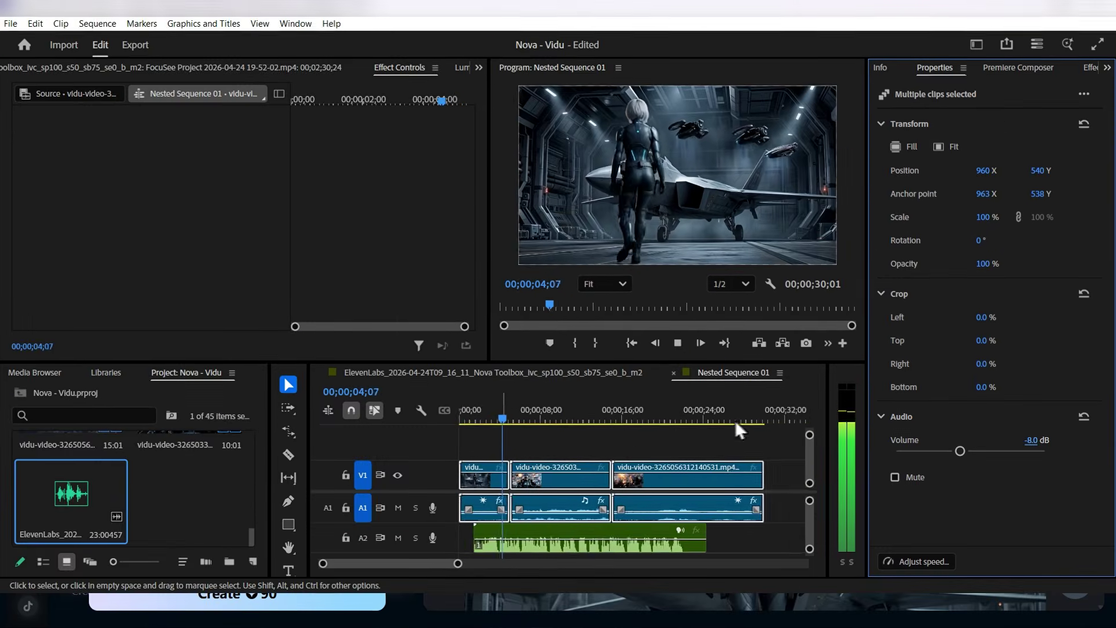
Step: Split the narration at about 00;00;03;27, move the second part to the start of the cockpit clip, and check from the beginning
{"action": "left_click", "coordinate": [514, 409]}
{"action": "key", "text": "ctrl+k"}
{"action": "left_click_drag", "start_coordinate": [601, 468], "coordinate": [642, 458]}
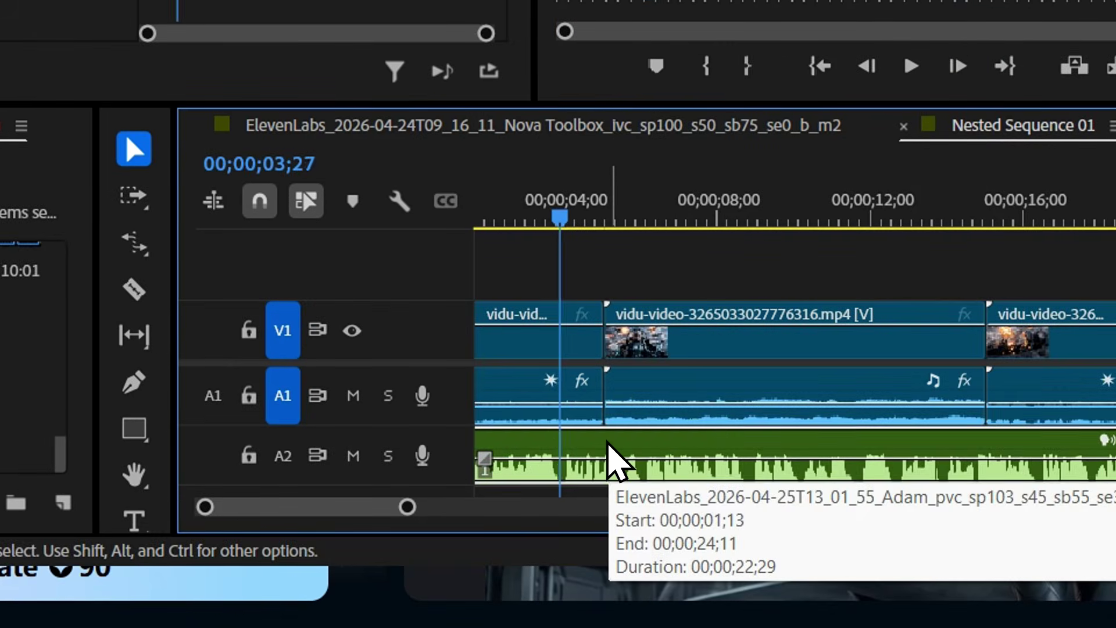
{"action": "key", "text": "Home"}
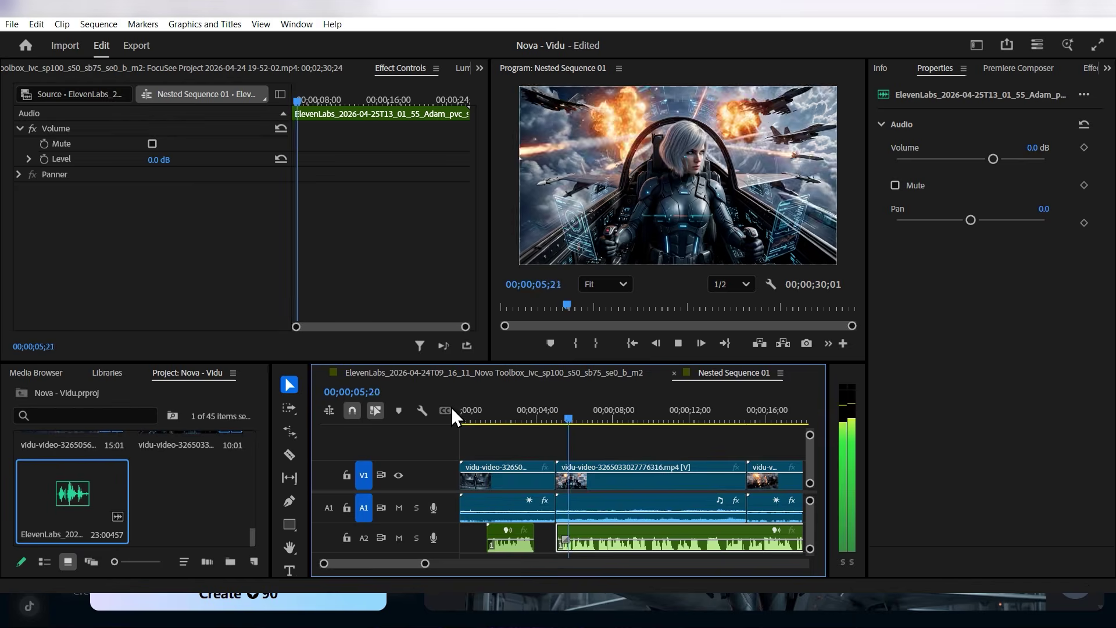
Step: Set the second video clip's audio volume to -13 dB
{"action": "left_click", "coordinate": [564, 489]}
{"action": "left_click", "coordinate": [1028, 440]}
{"action": "type", "text": "-13"}
{"action": "key", "text": "Return"}
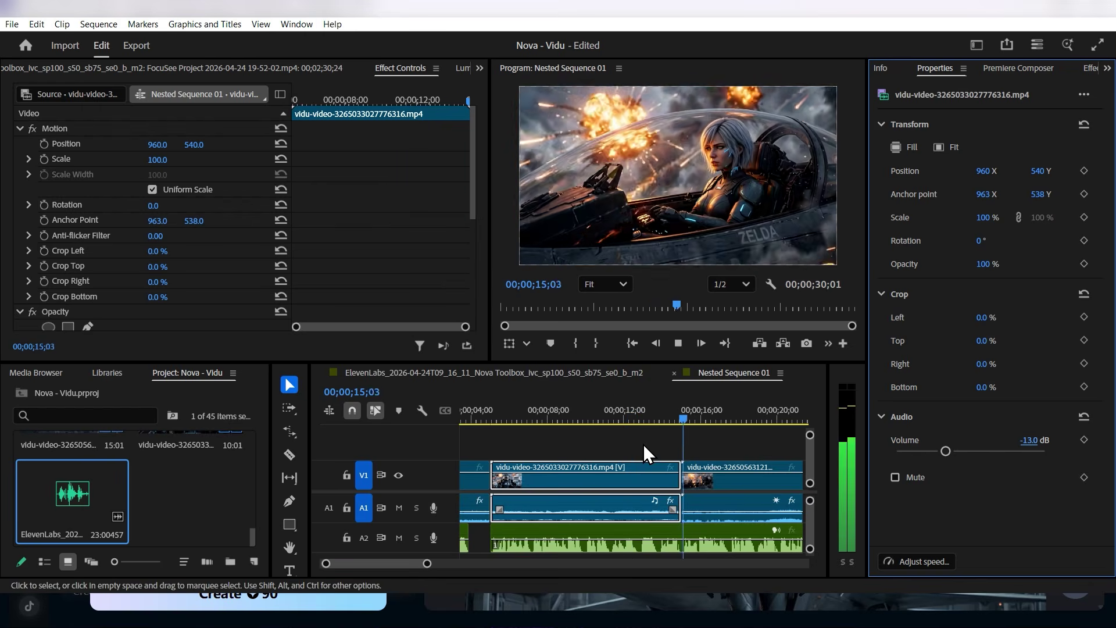
Step: Split the narration at about 14 seconds and move the remaining part over the last clip, starting at about 19 seconds
{"action": "key", "text": "space"}
{"action": "left_click_drag", "start_coordinate": [712, 411], "coordinate": [670, 421]}
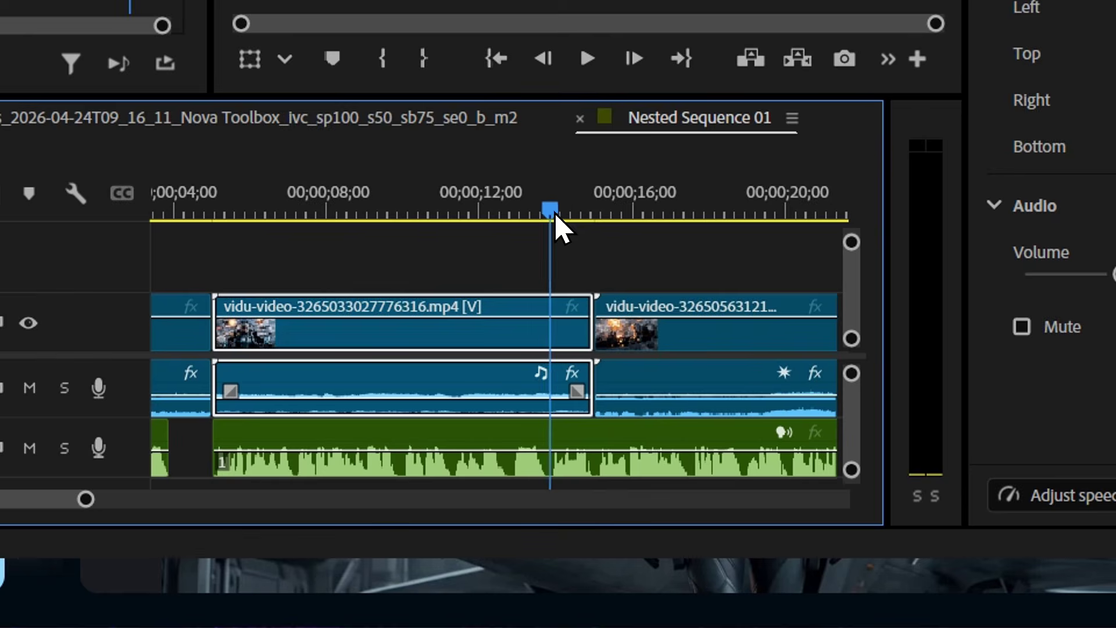
{"action": "key", "text": "ctrl+k"}
{"action": "scroll", "coordinate": [596, 442], "scroll_direction": "down", "scroll_amount": 2}
{"action": "key", "text": "minus"}
{"action": "left_click_drag", "start_coordinate": [509, 433], "coordinate": [601, 424]}
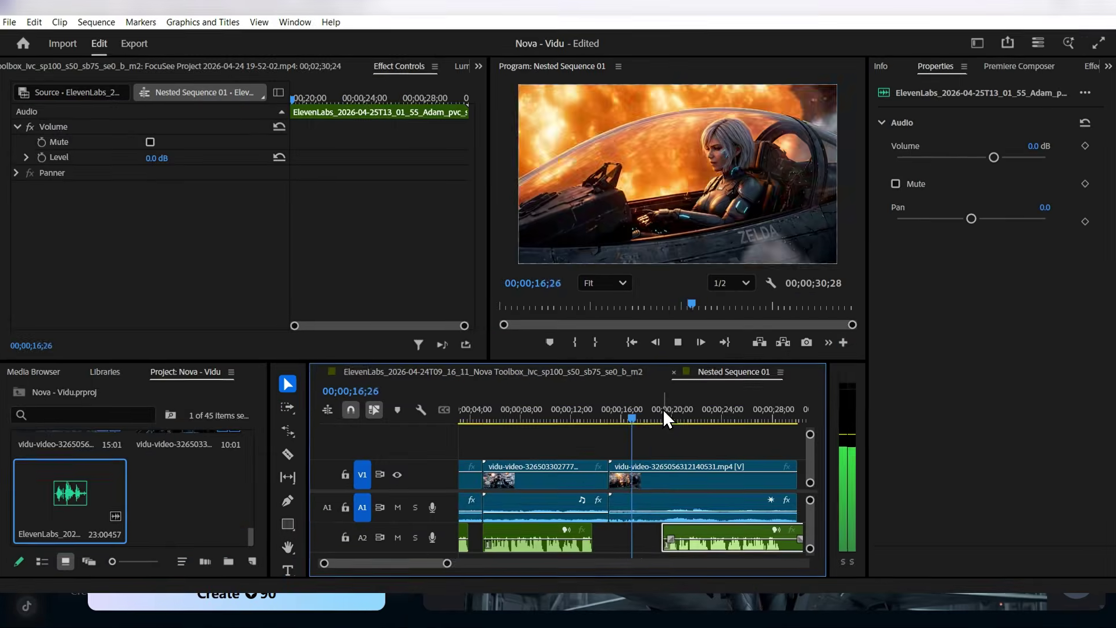